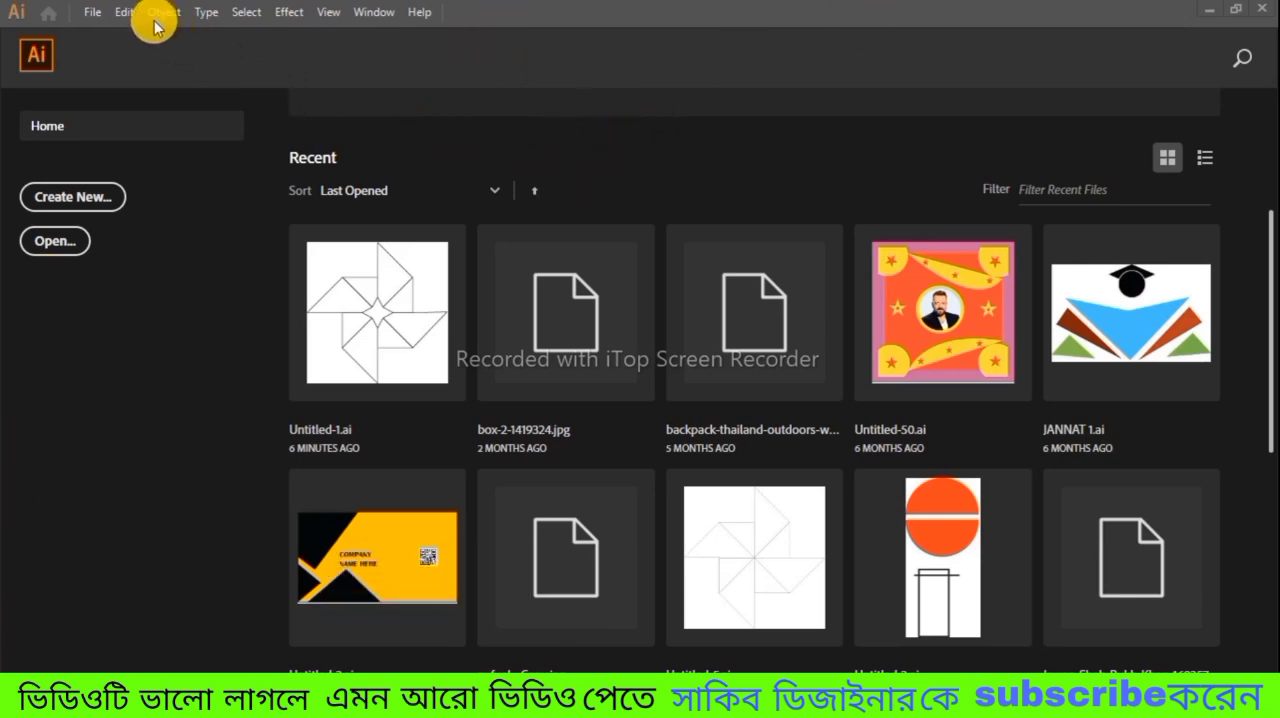
Step: Create a new 1080 x 1080 px document with pixels as the unit
click(92, 13)
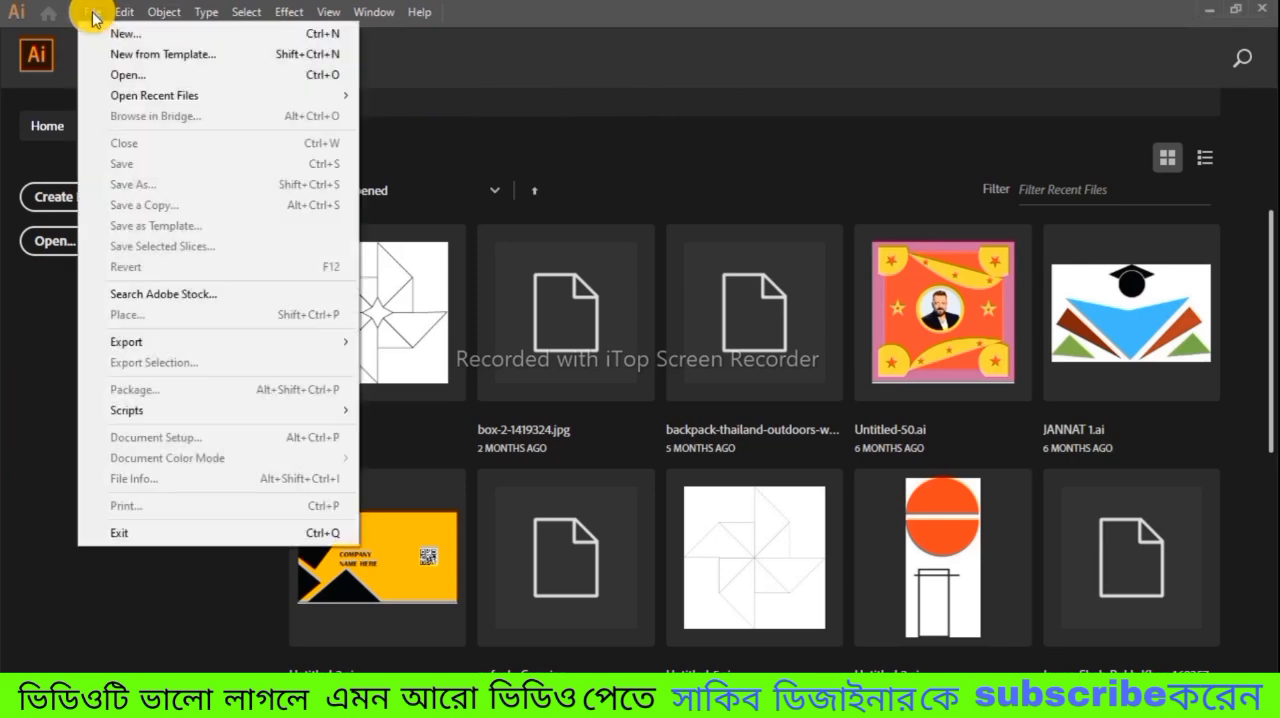
click(172, 34)
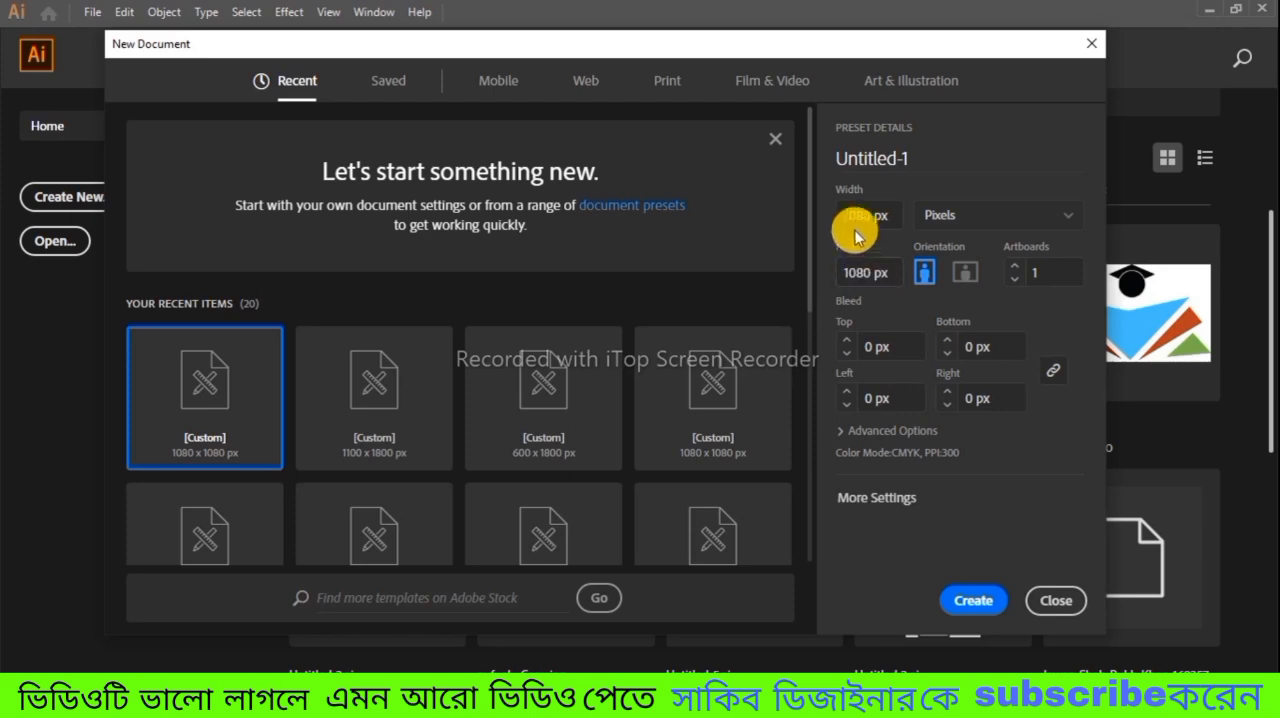
click(857, 265)
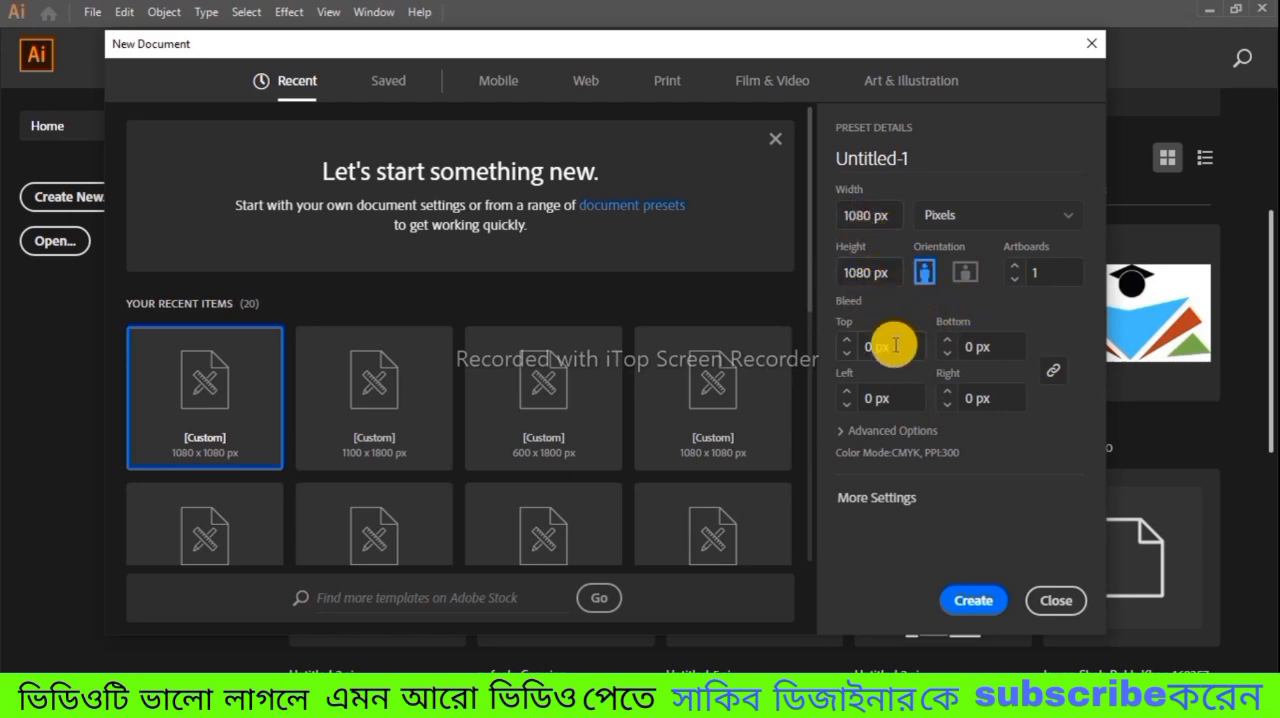
click(1066, 222)
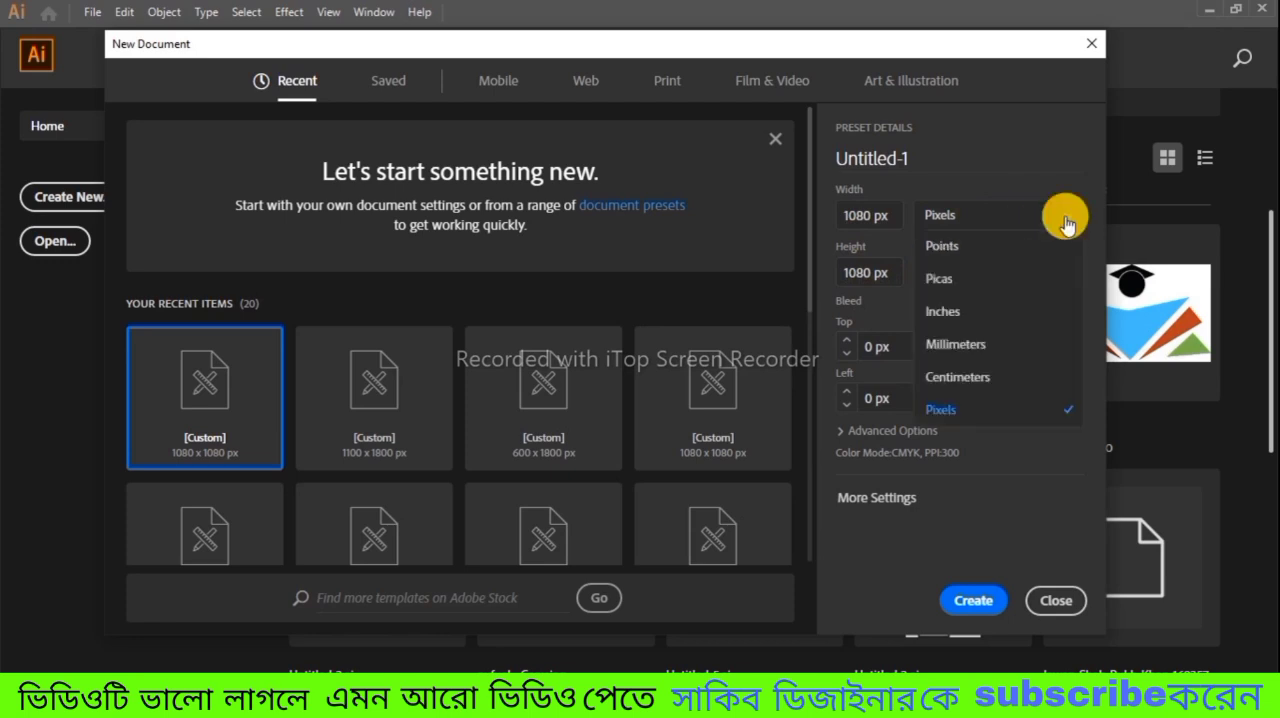
click(1006, 222)
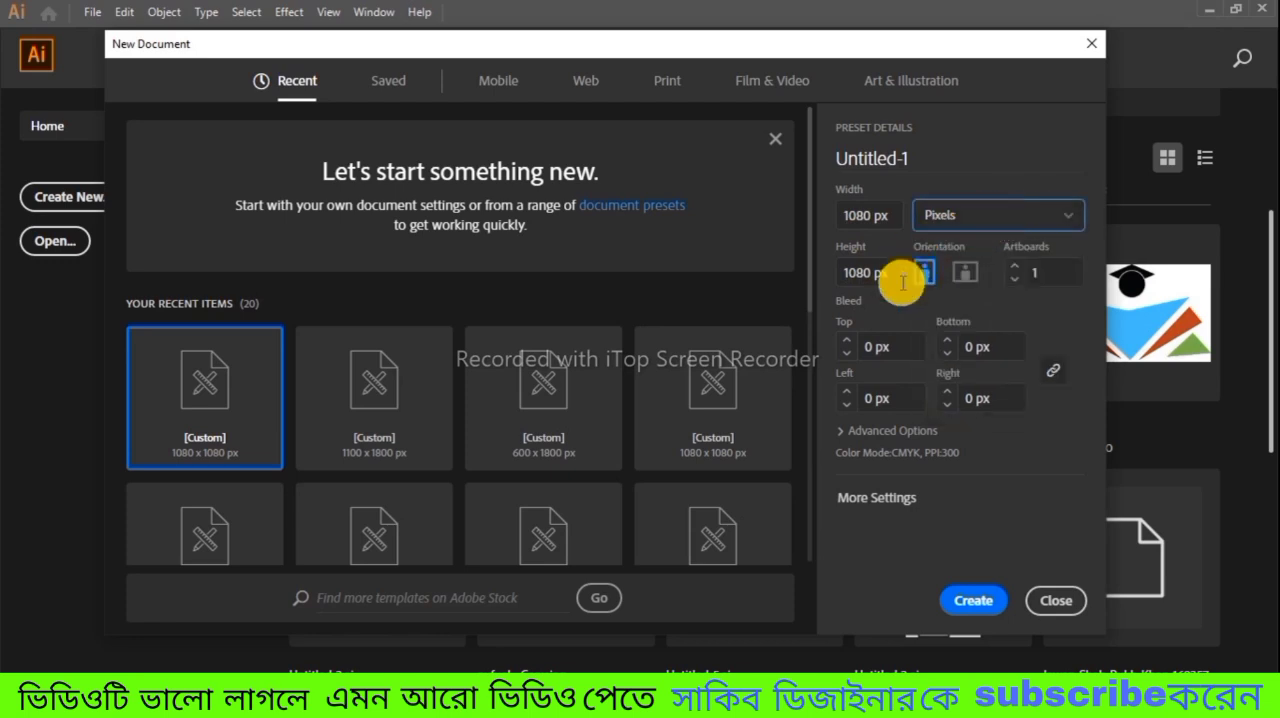
click(985, 602)
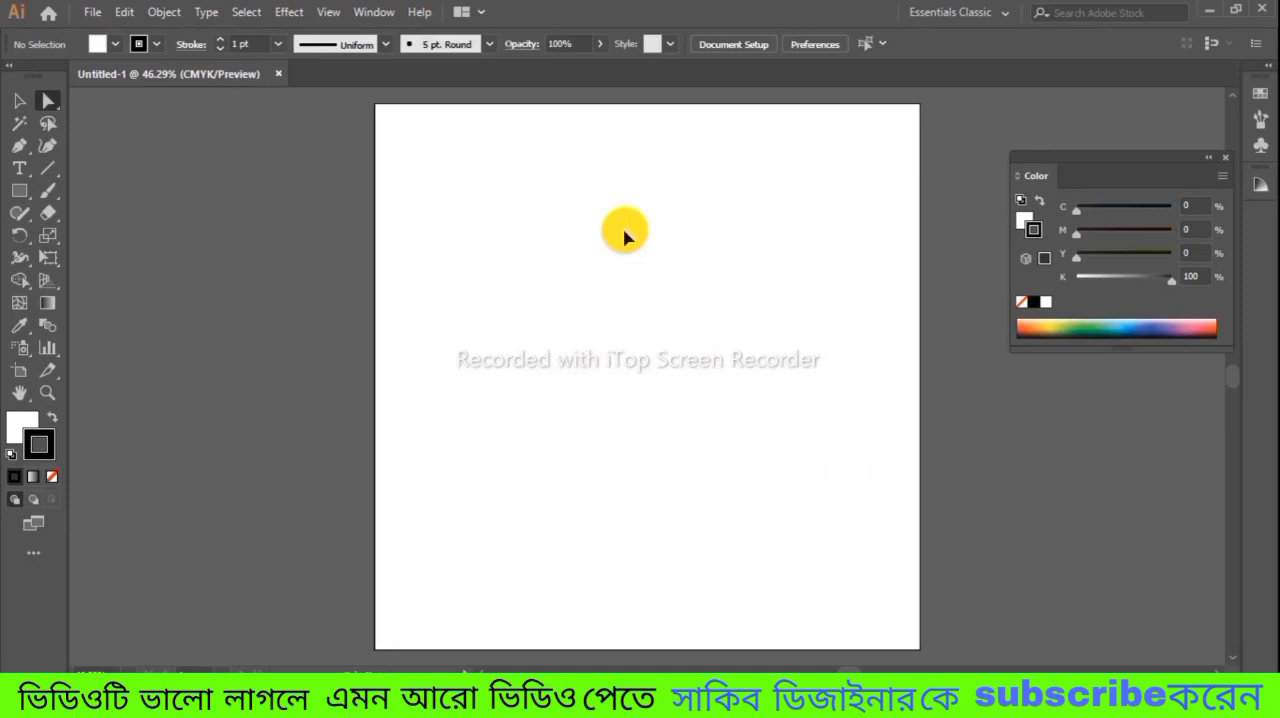
Step: Draw a circle about 300 px in diameter slightly above the middle of the artboard
key(ctrl+equal)
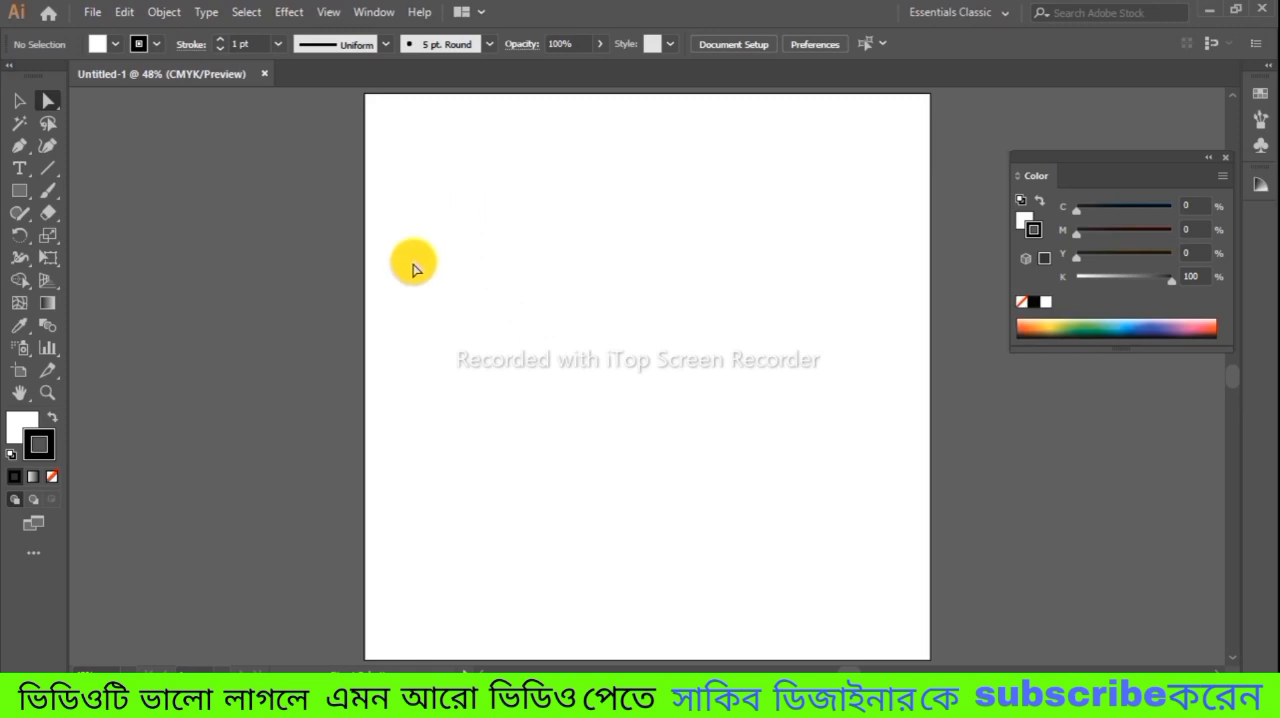
click(29, 203)
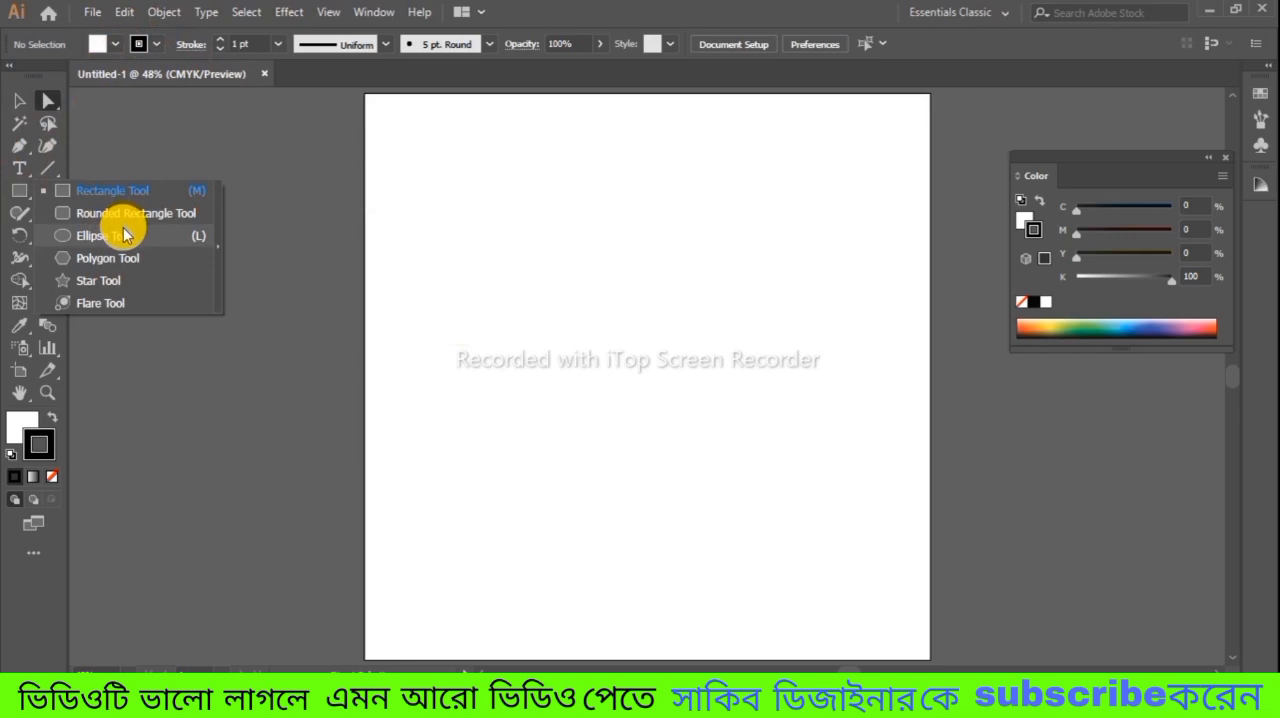
click(185, 237)
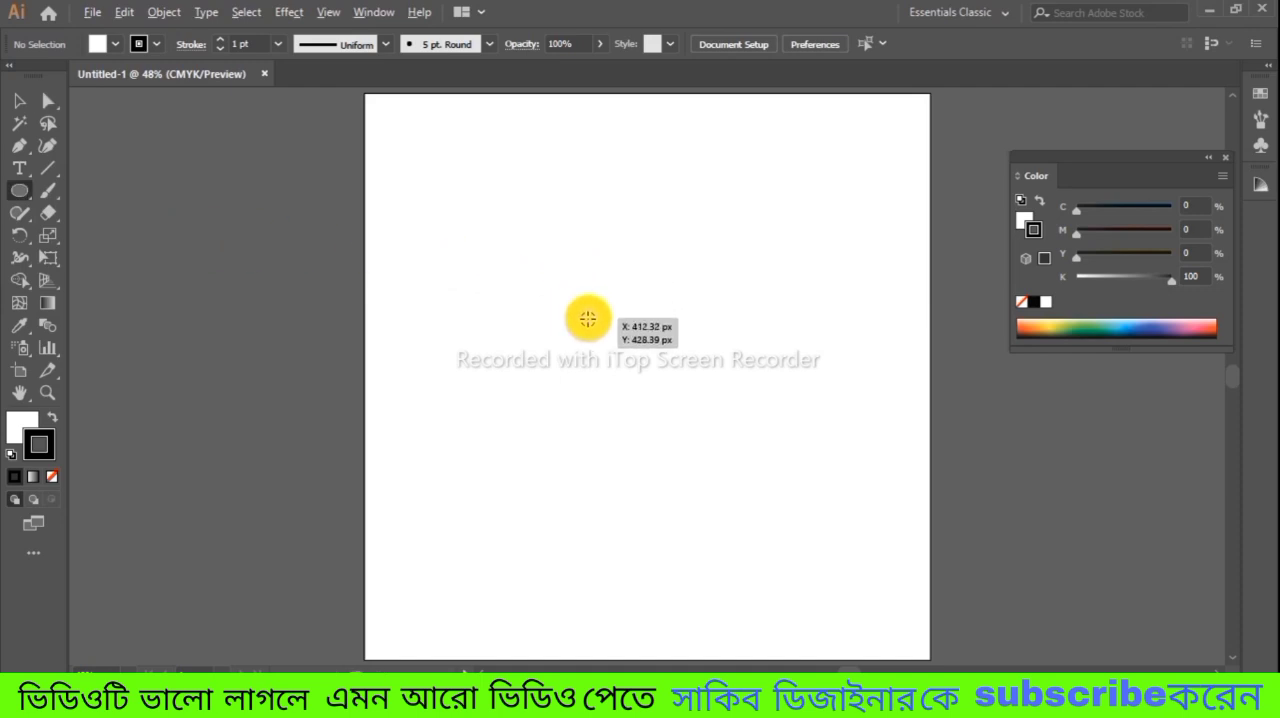
drag(625, 327, 656, 405)
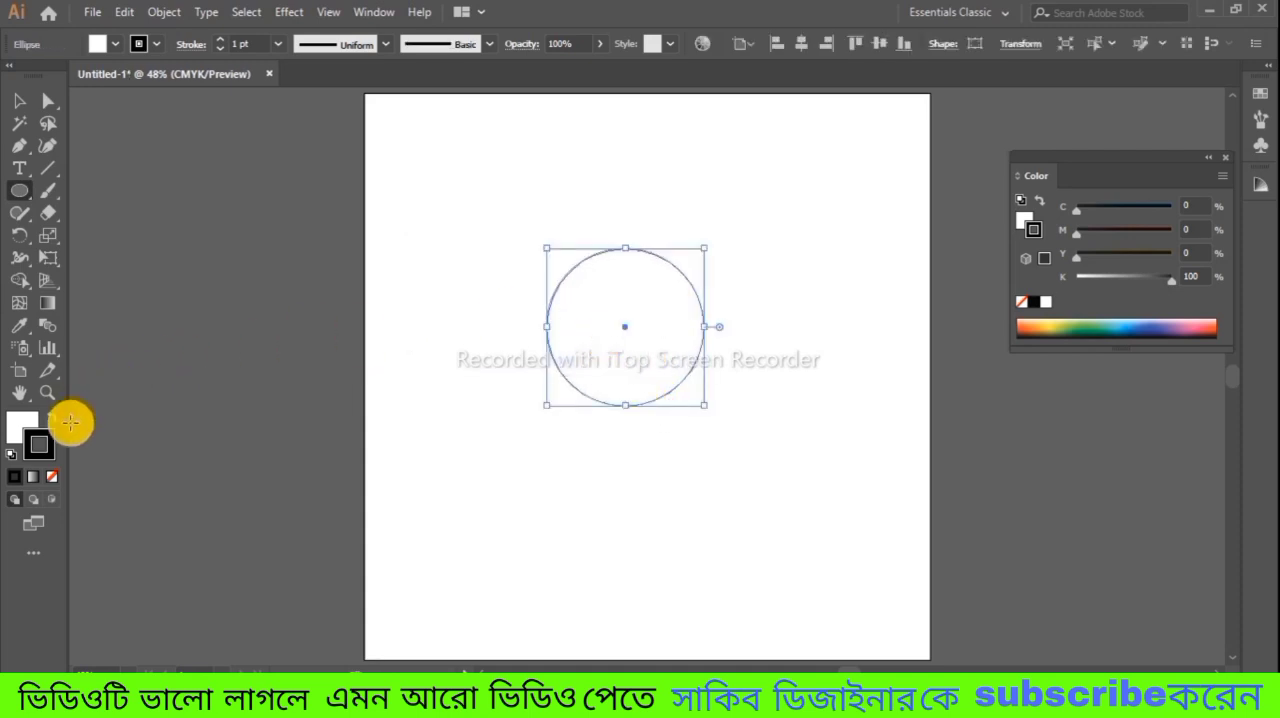
Step: Set the circle's fill colour to black (000000)
click(20, 424)
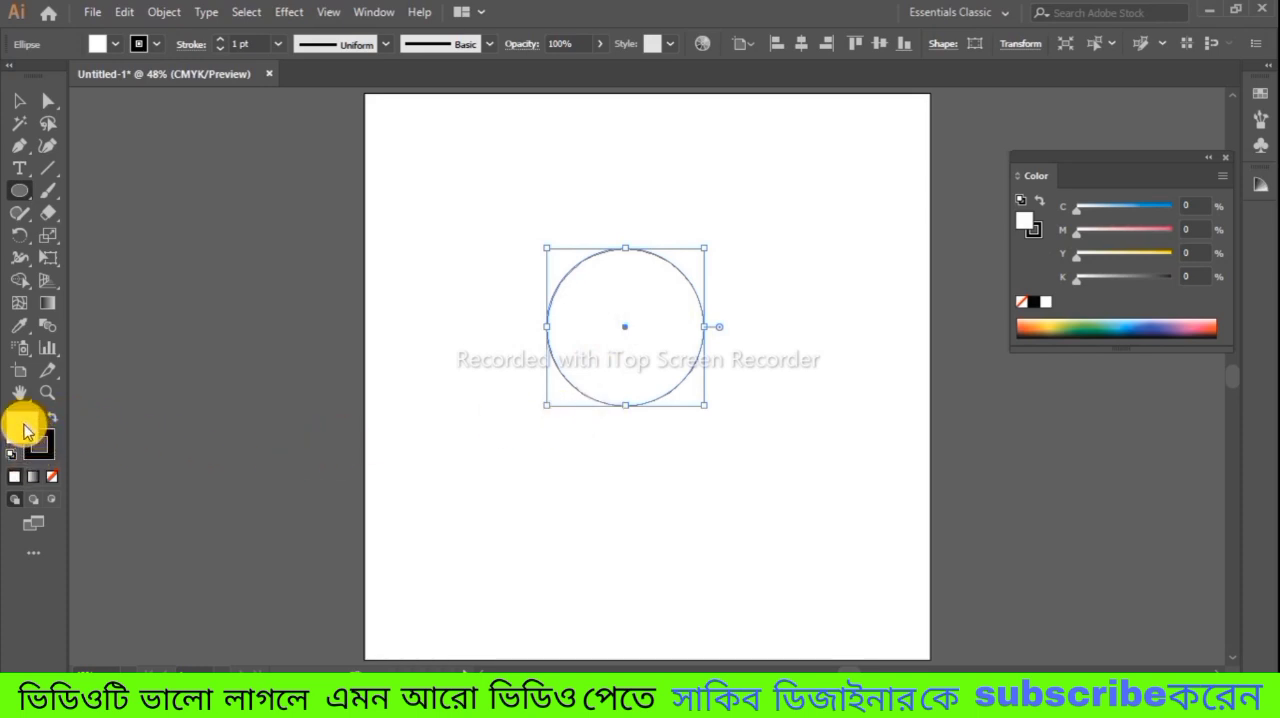
click(15, 480)
double_click(25, 428)
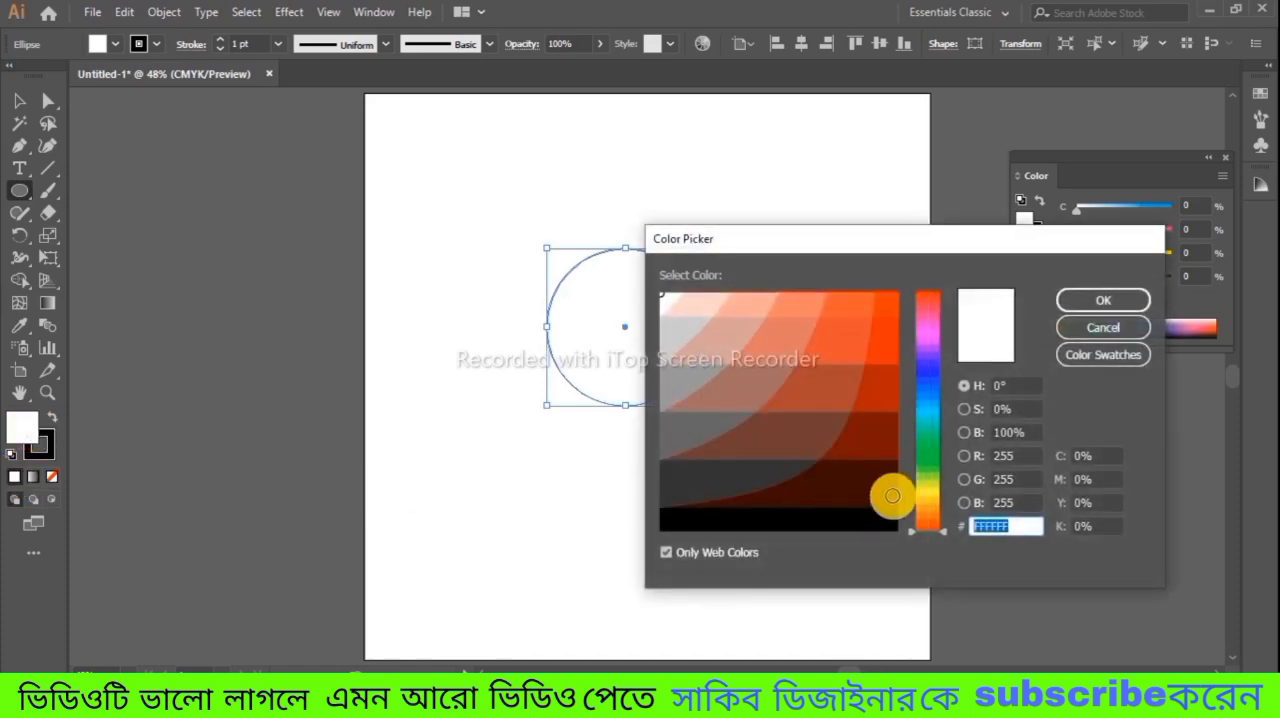
click(871, 520)
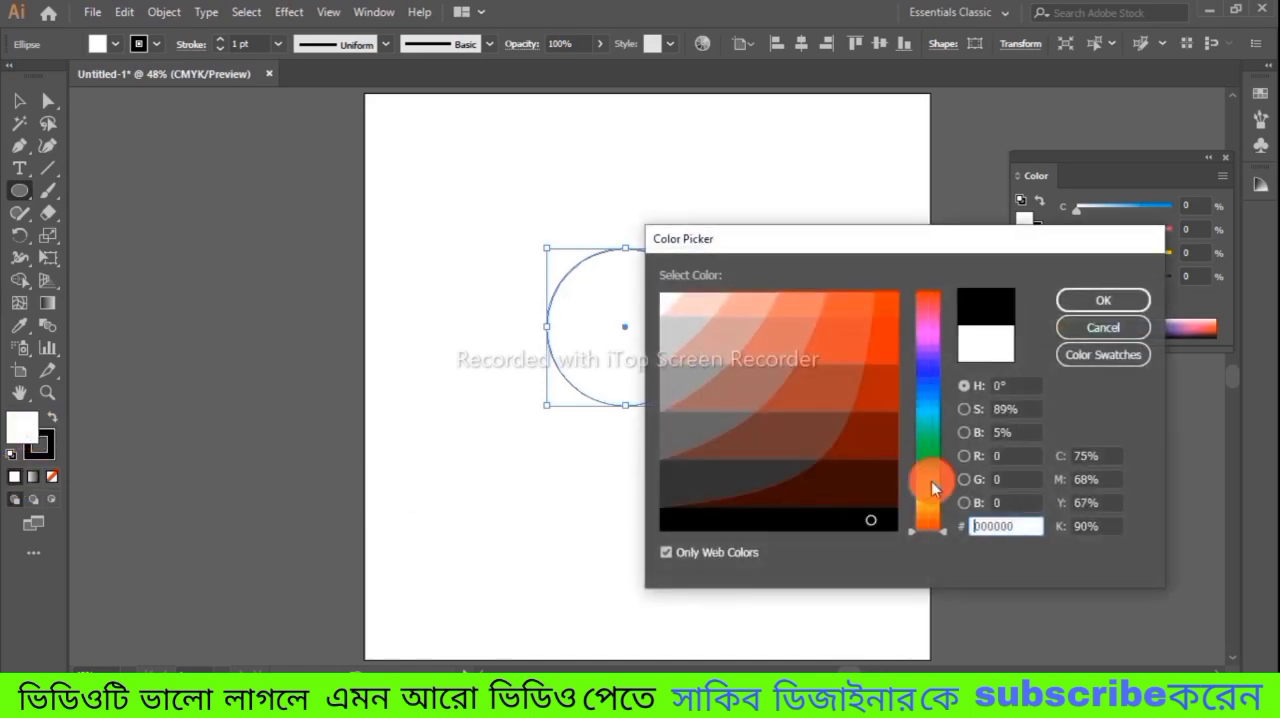
click(1103, 300)
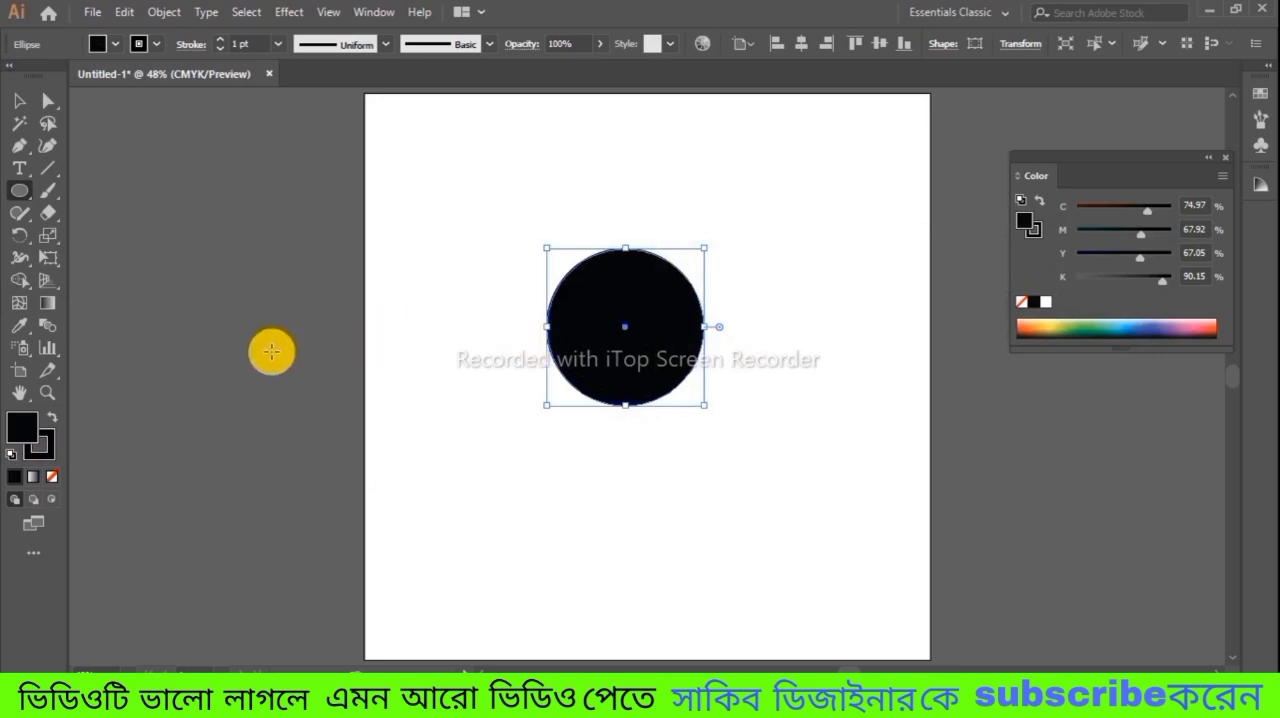
Step: Move the circle toward the artboard's upper left and place a copy beside it on the right, overlapping by half
click(19, 101)
drag(643, 345, 582, 294)
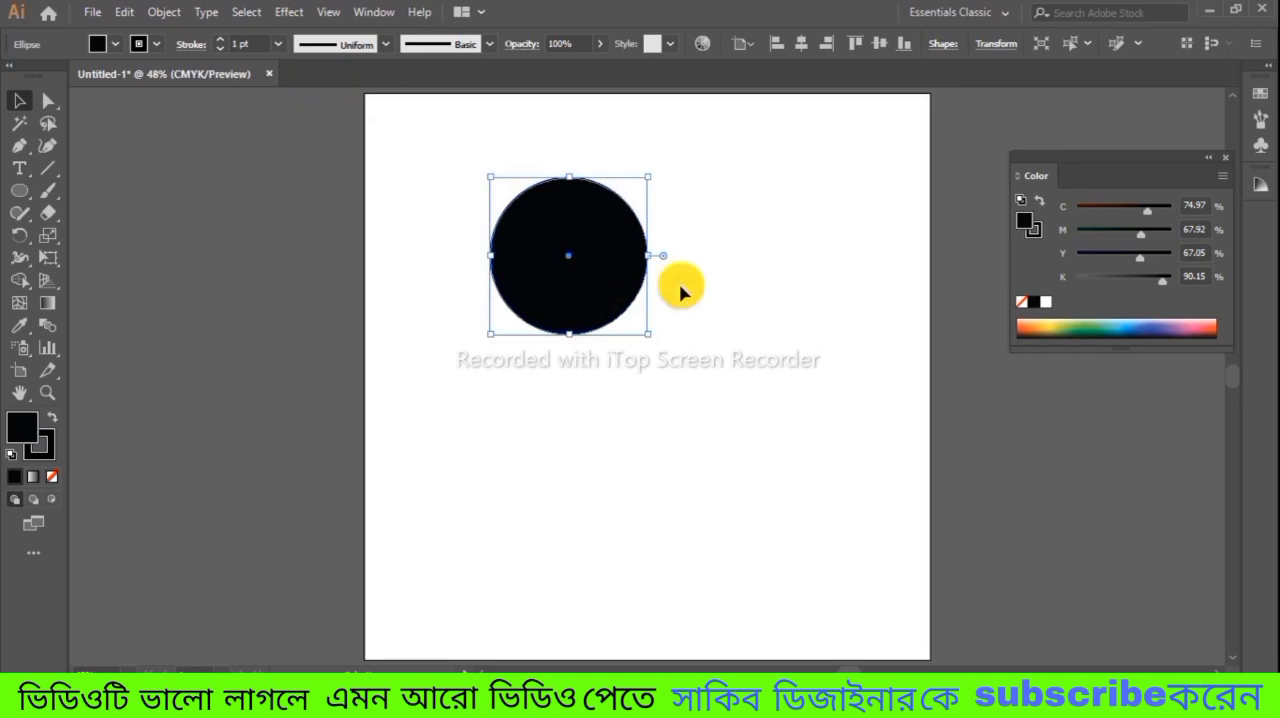
key(ctrl+c)
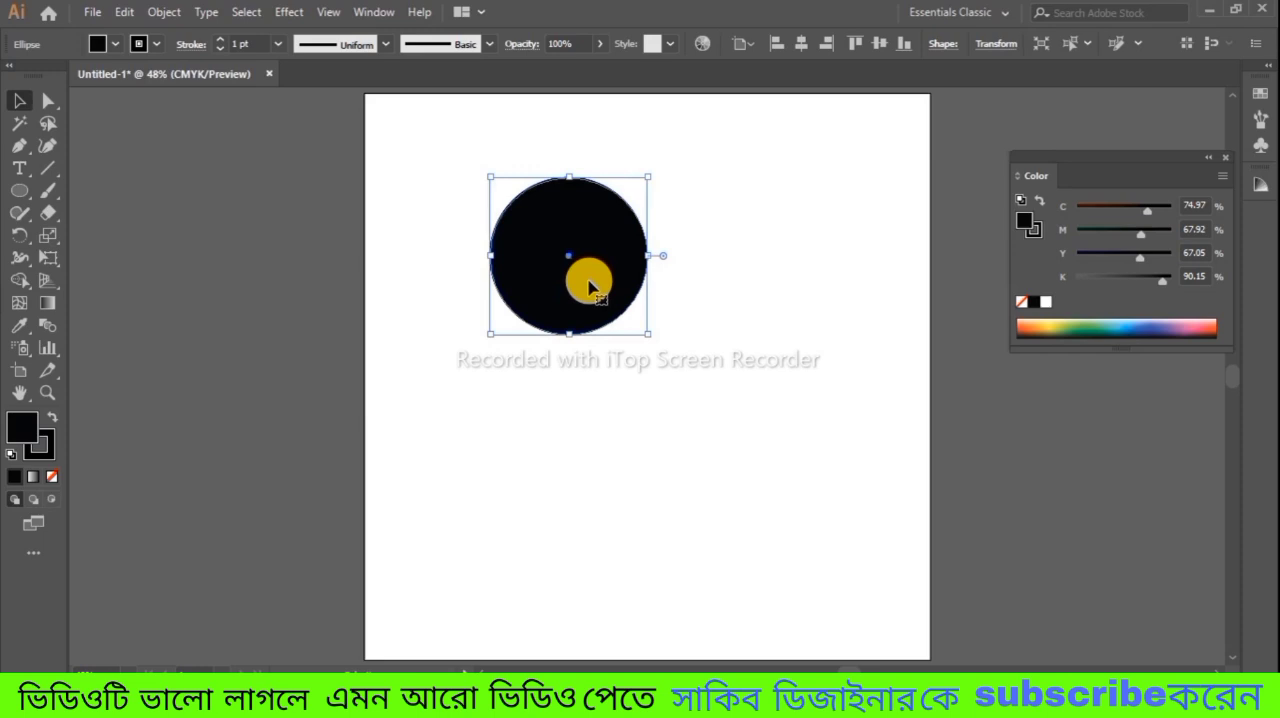
key(ctrl+shift+a)
click(616, 283)
drag(593, 283, 674, 284)
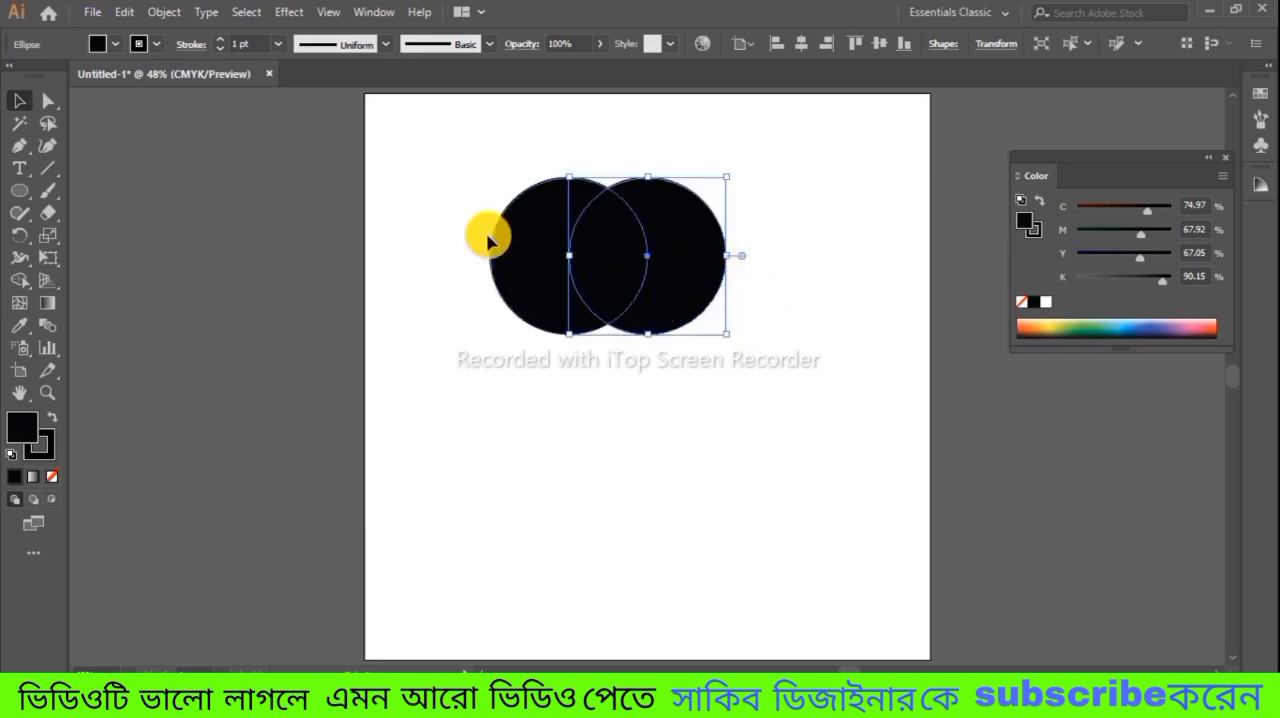
Step: Merge the two overlapping circles into a single shape with the Pathfinder Unite operation
drag(489, 143, 748, 352)
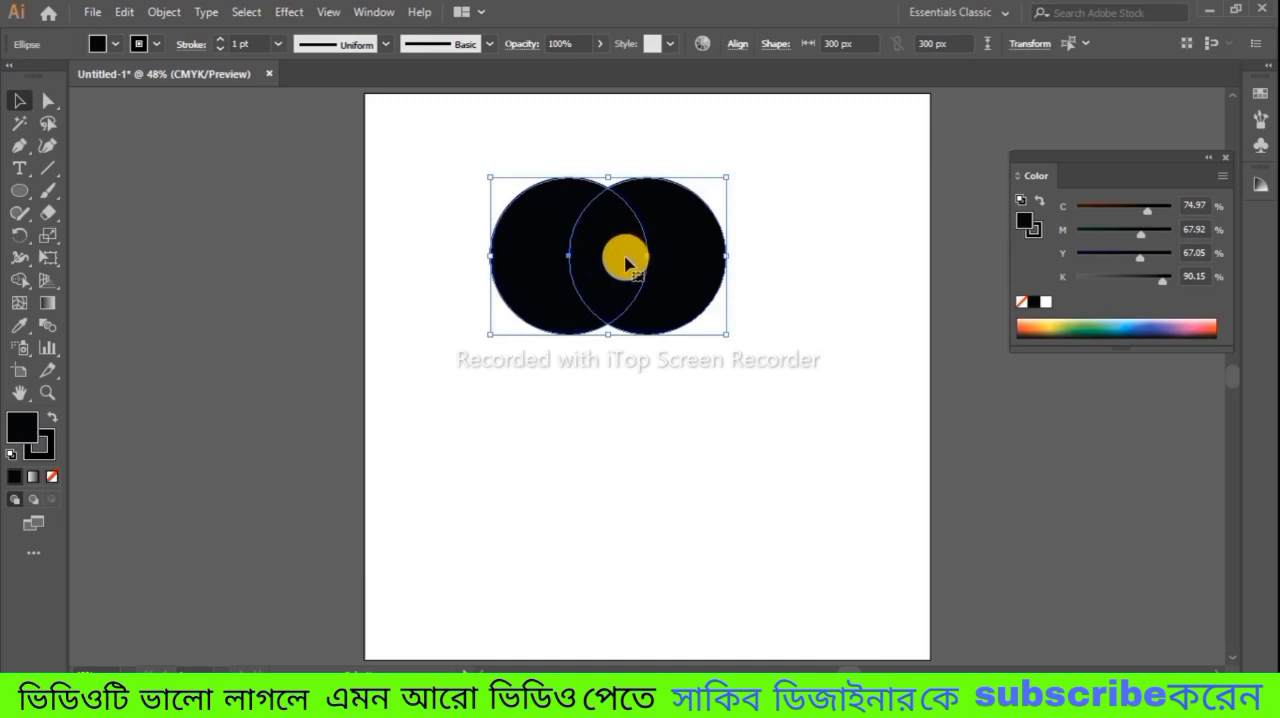
click(381, 13)
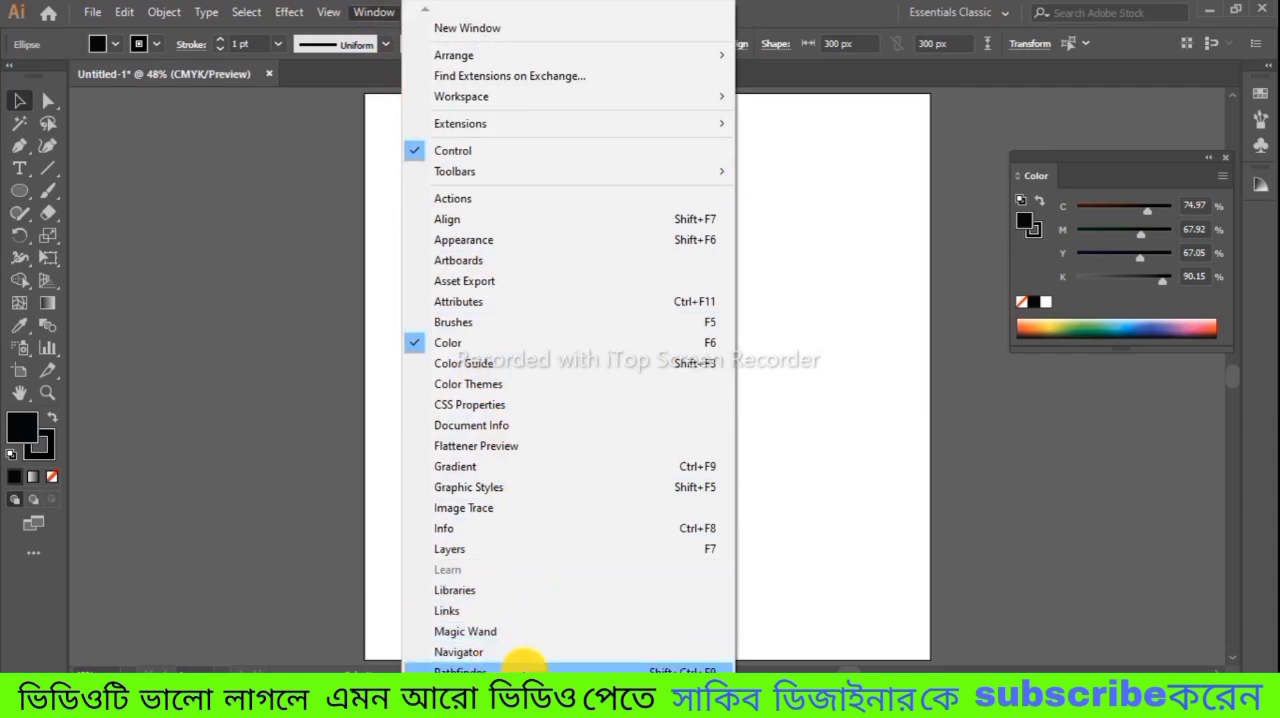
click(531, 668)
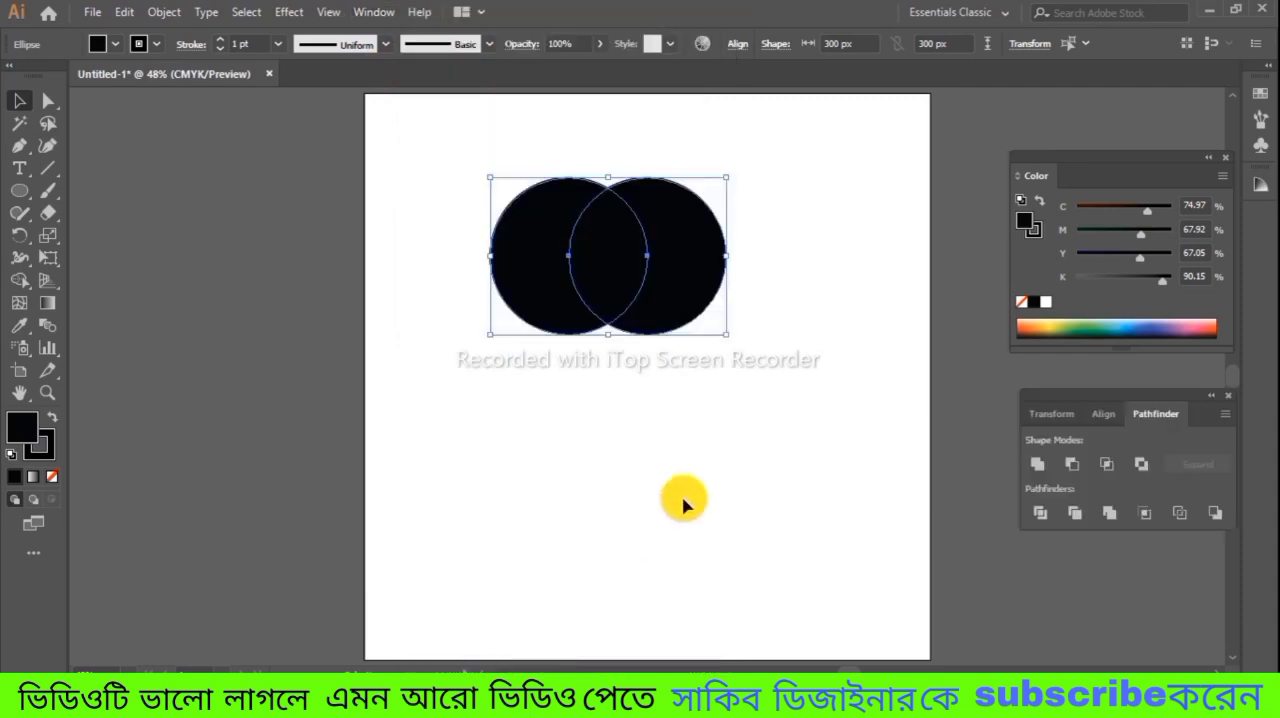
drag(1074, 397, 947, 375)
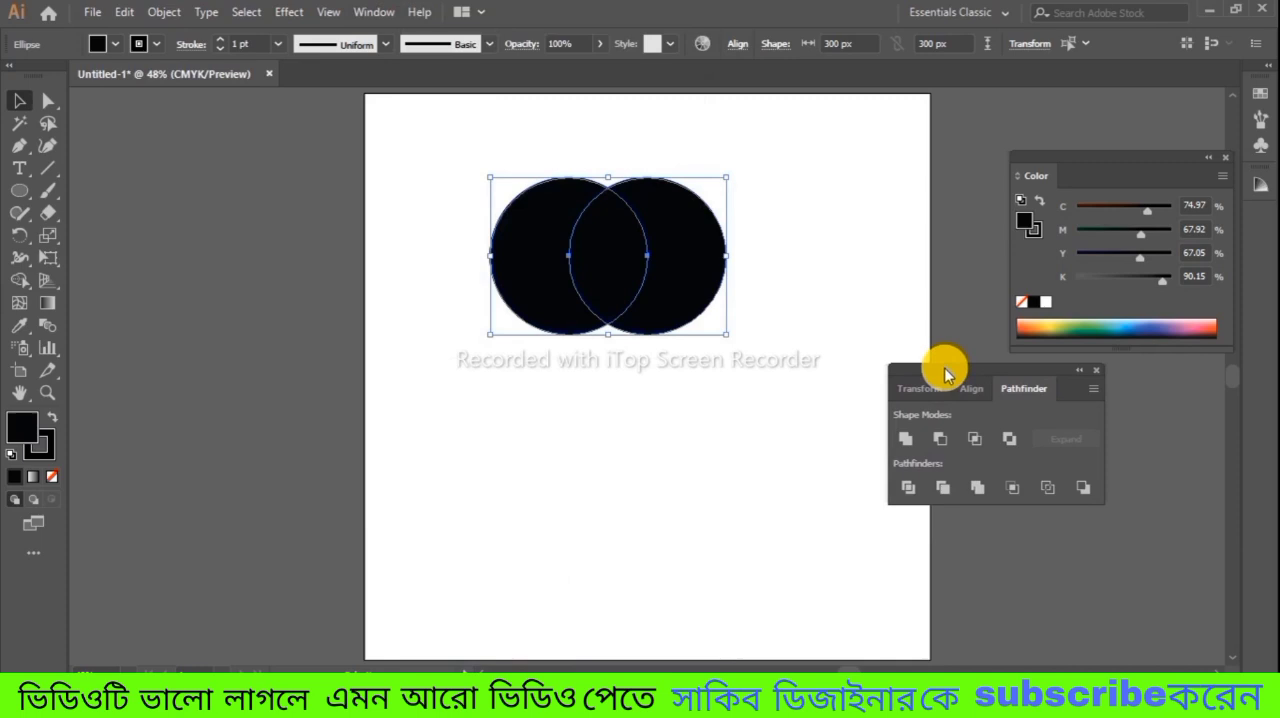
click(907, 442)
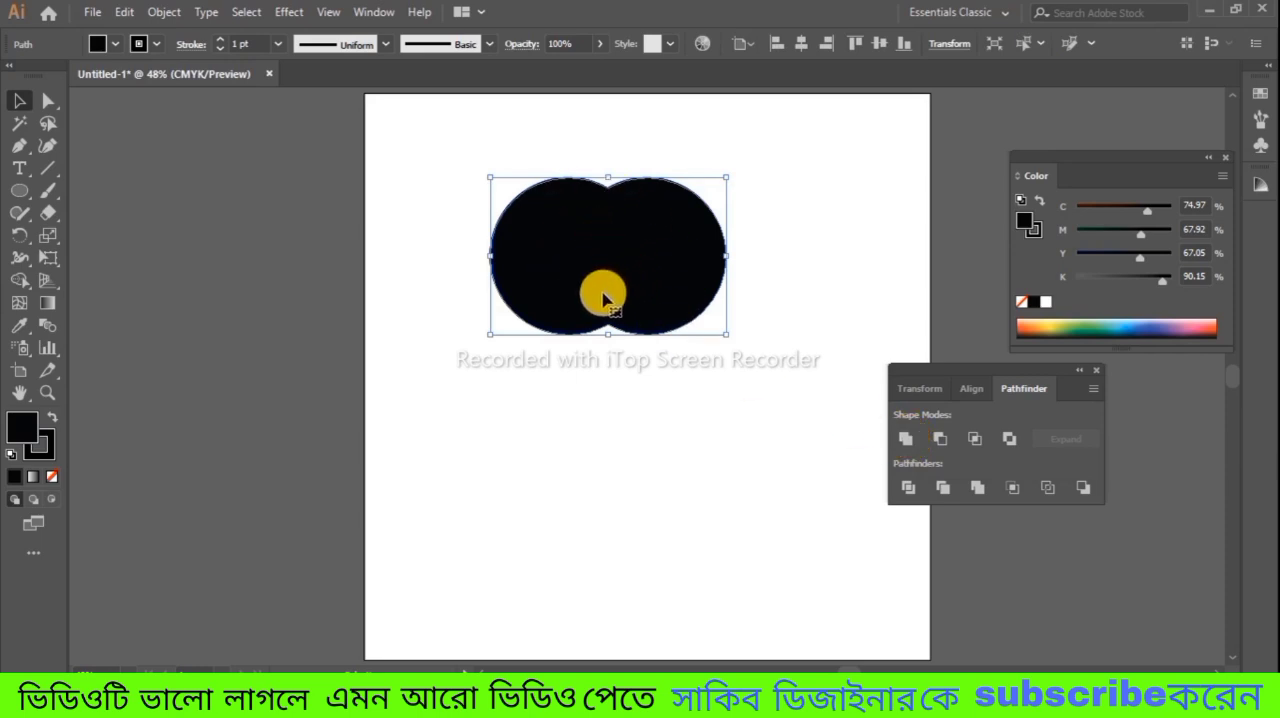
click(597, 425)
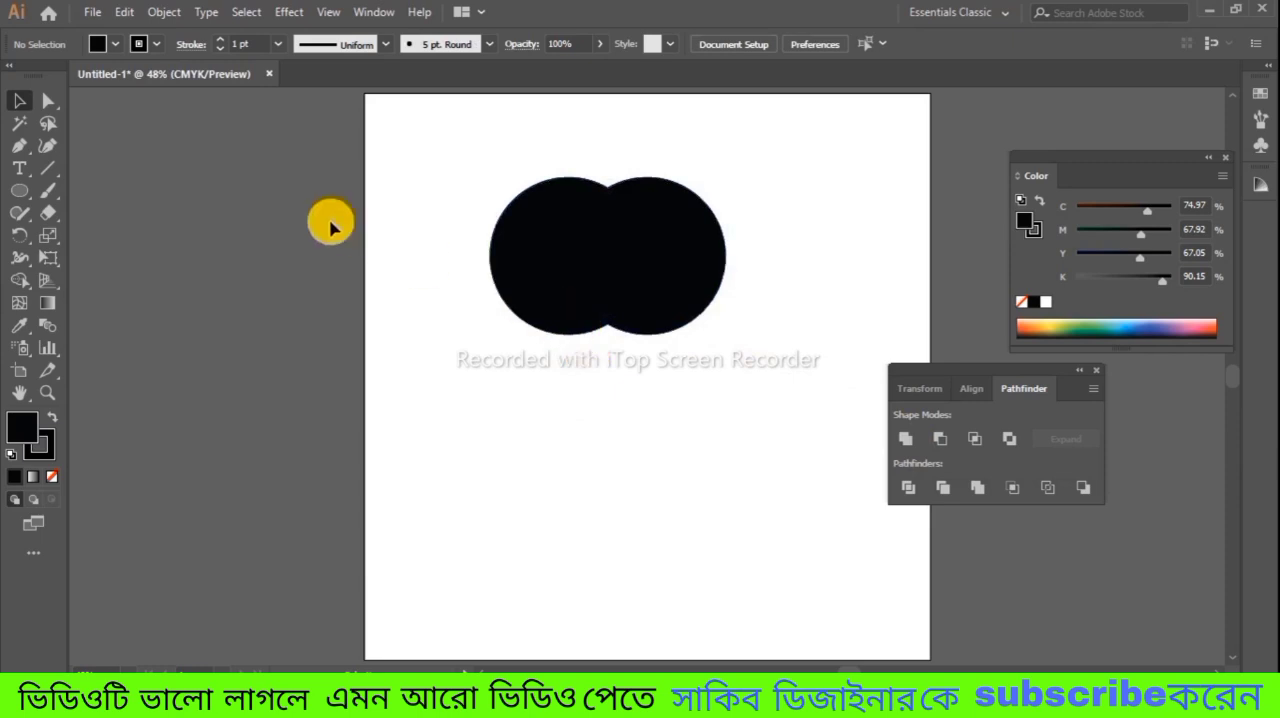
Step: Pull the merged shape's lower anchor points down to form an apple body, and shift the shape slightly down and right
click(48, 102)
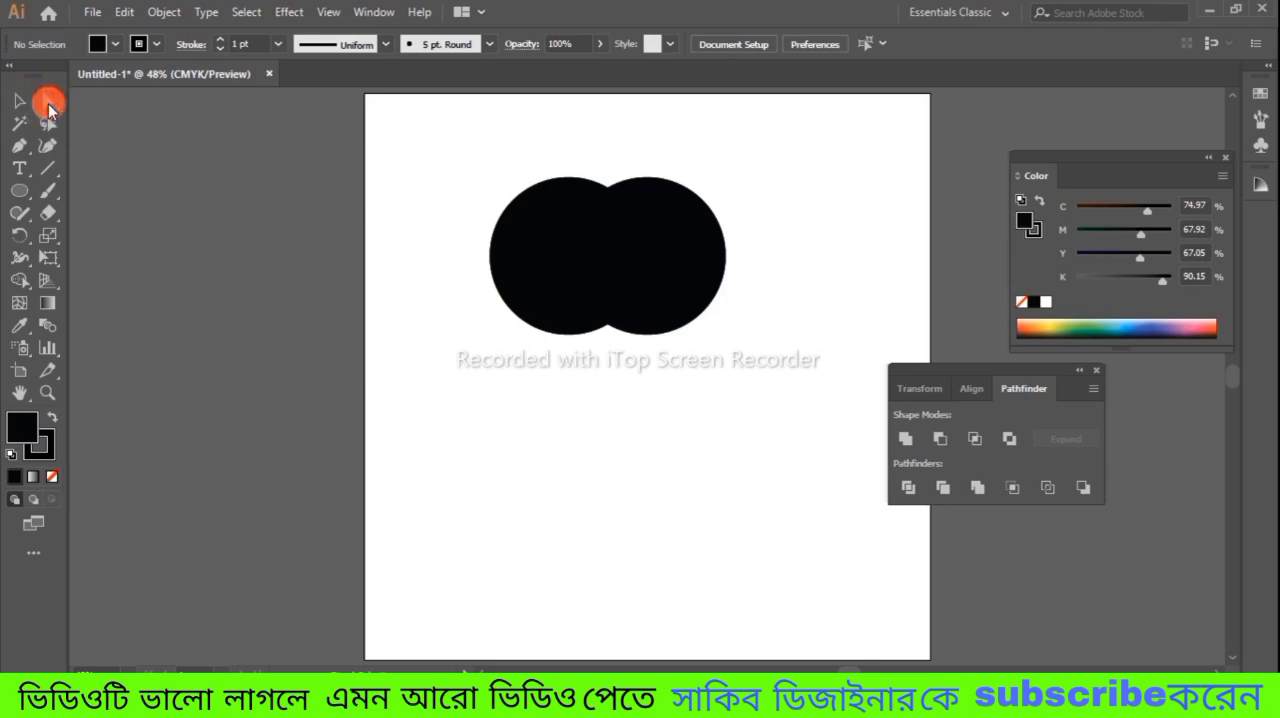
drag(487, 300, 750, 457)
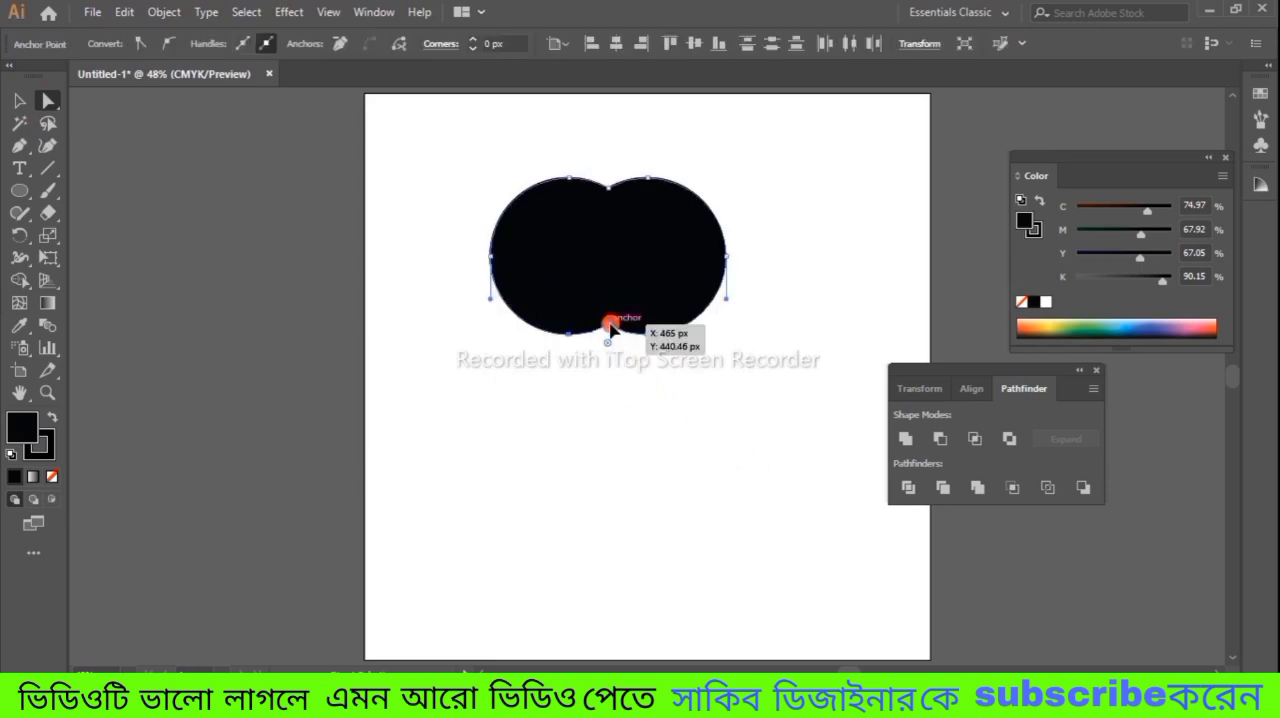
drag(609, 335, 606, 370)
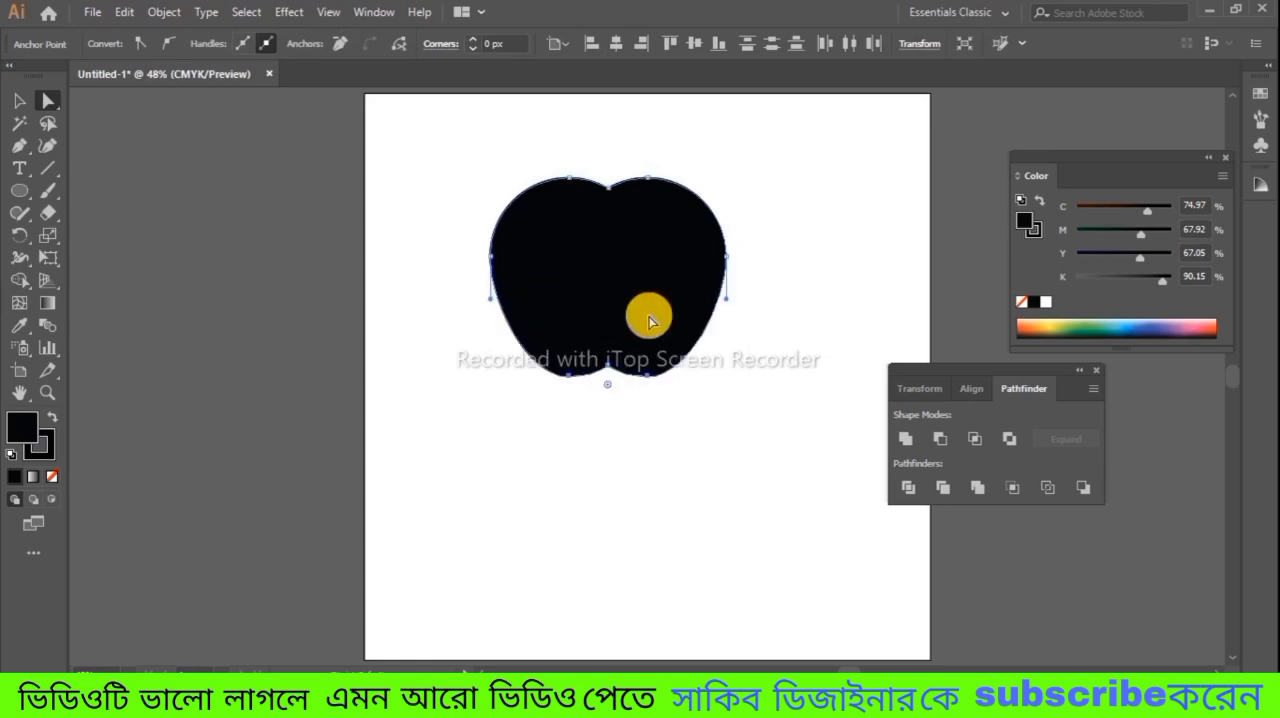
click(19, 100)
mouse_move(649, 280)
mouse_down()
mouse_move(637, 300)
mouse_move(672, 290)
mouse_up()
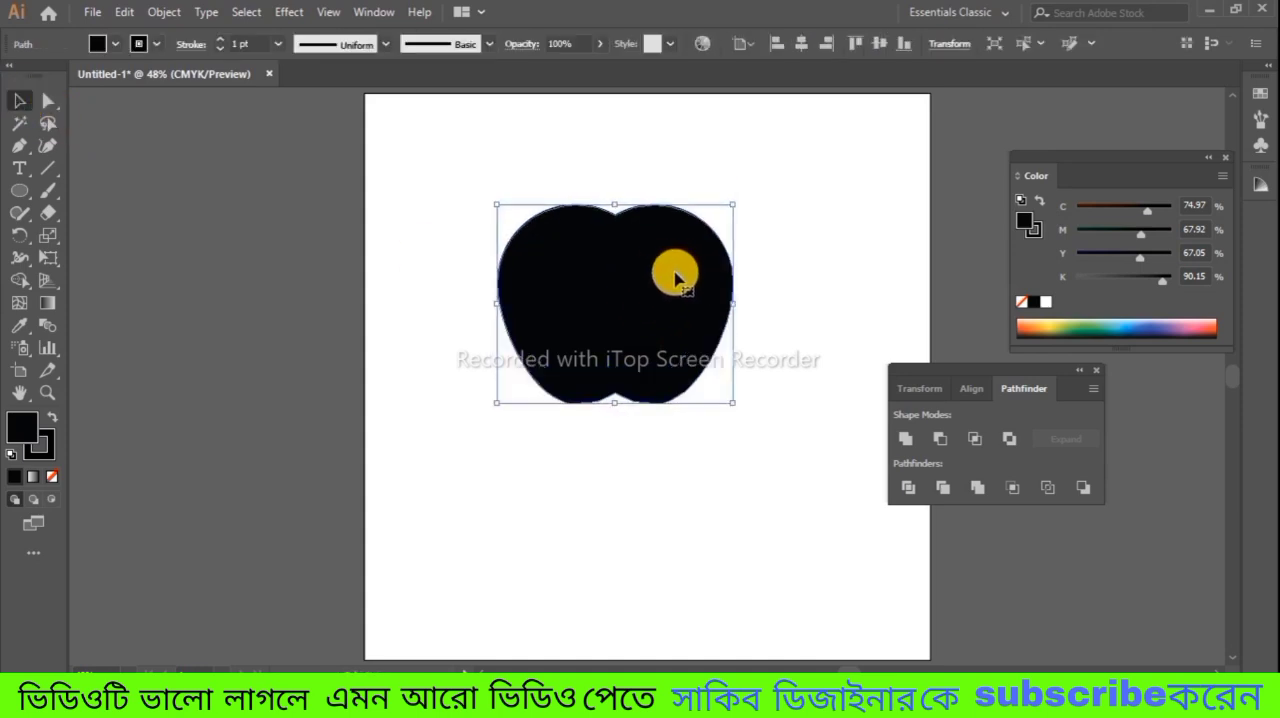
click(775, 292)
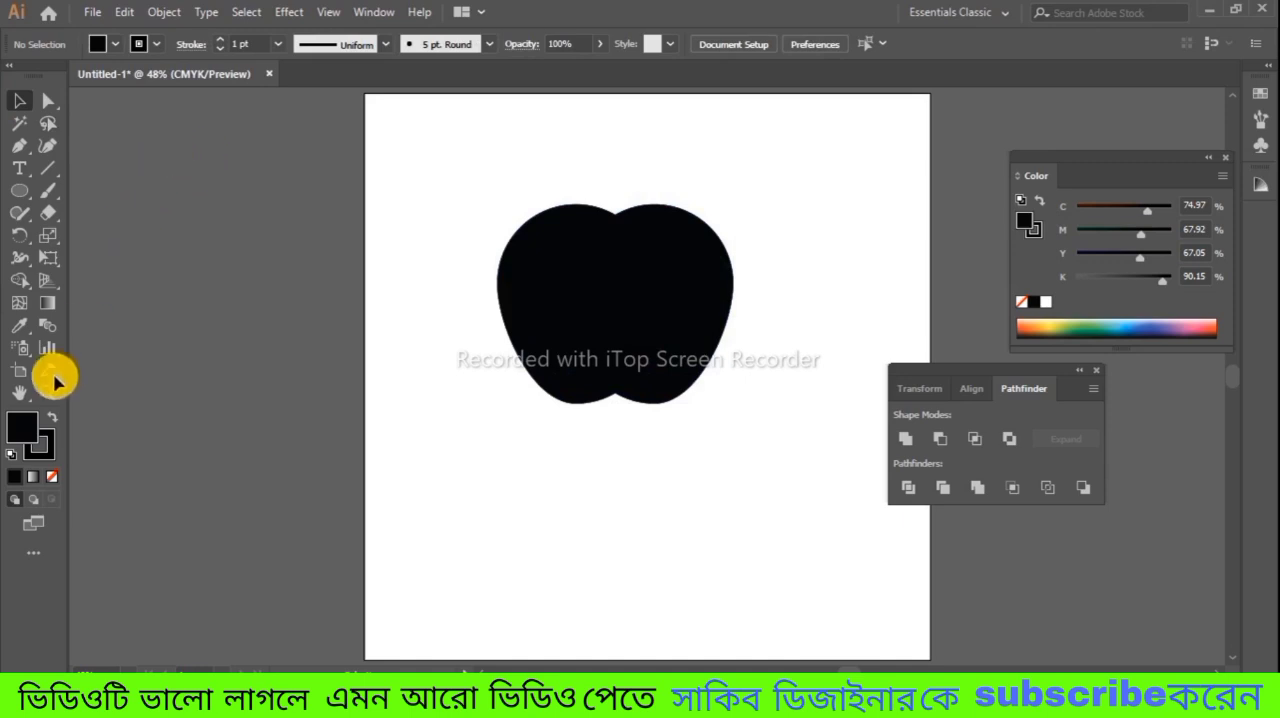
Step: Draw a smaller black circle without a stroke and position it over the apple body's right edge
click(45, 457)
click(52, 477)
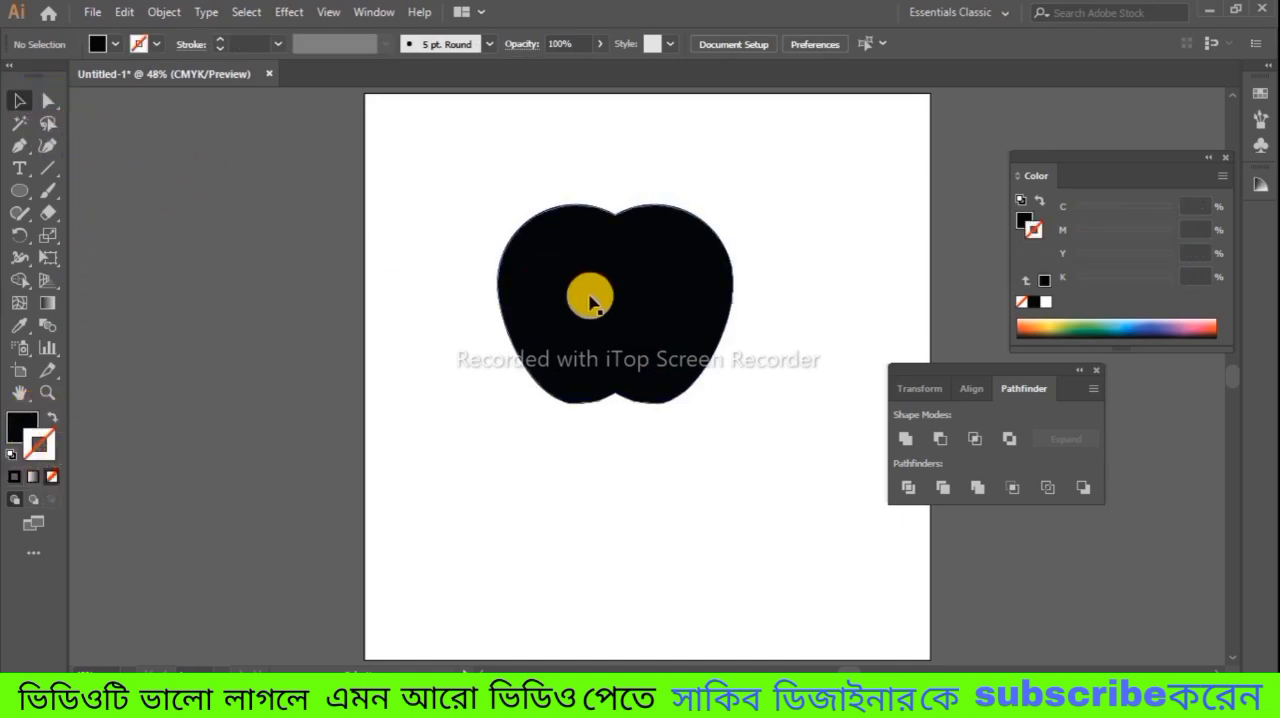
drag(27, 195, 134, 235)
drag(781, 231, 822, 287)
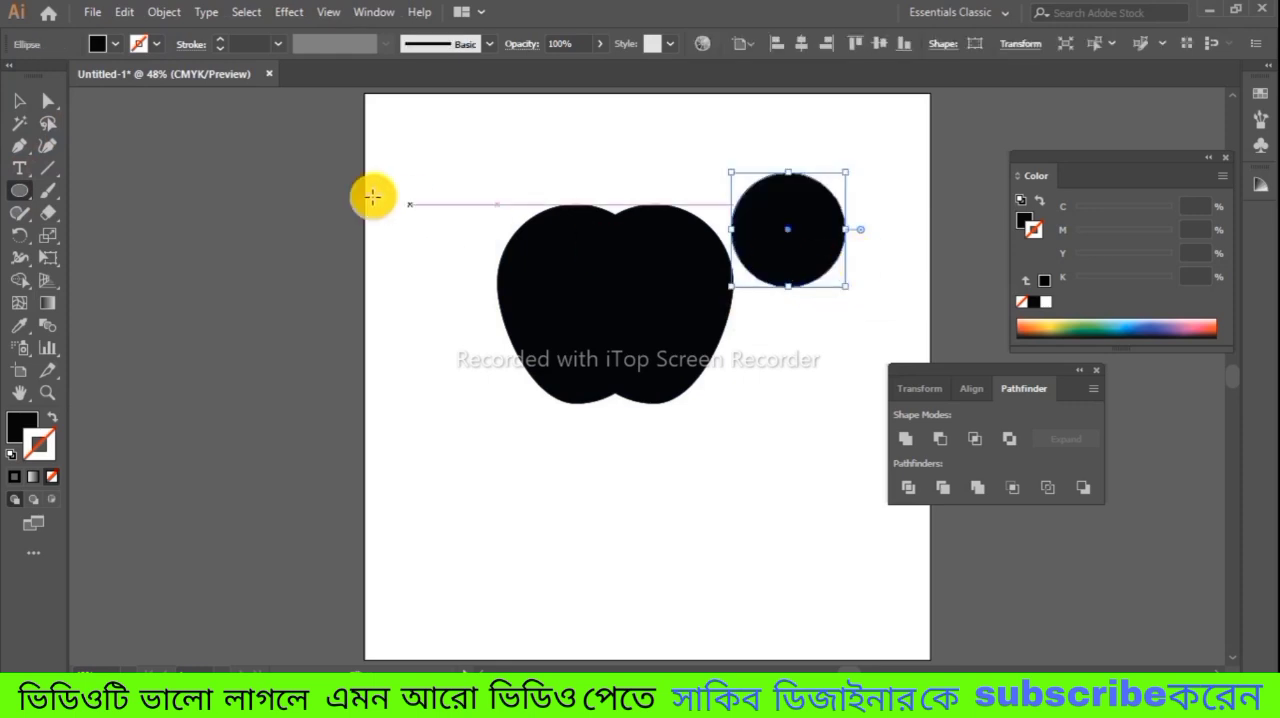
click(29, 104)
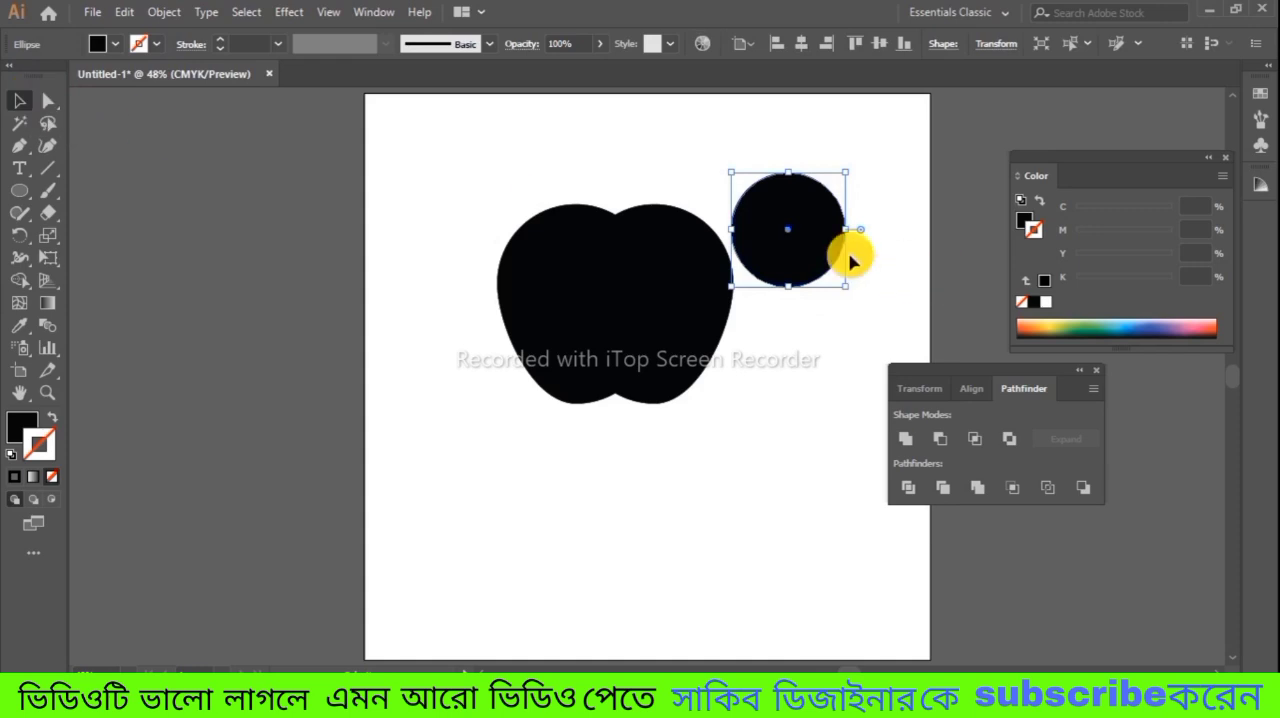
drag(815, 237, 766, 313)
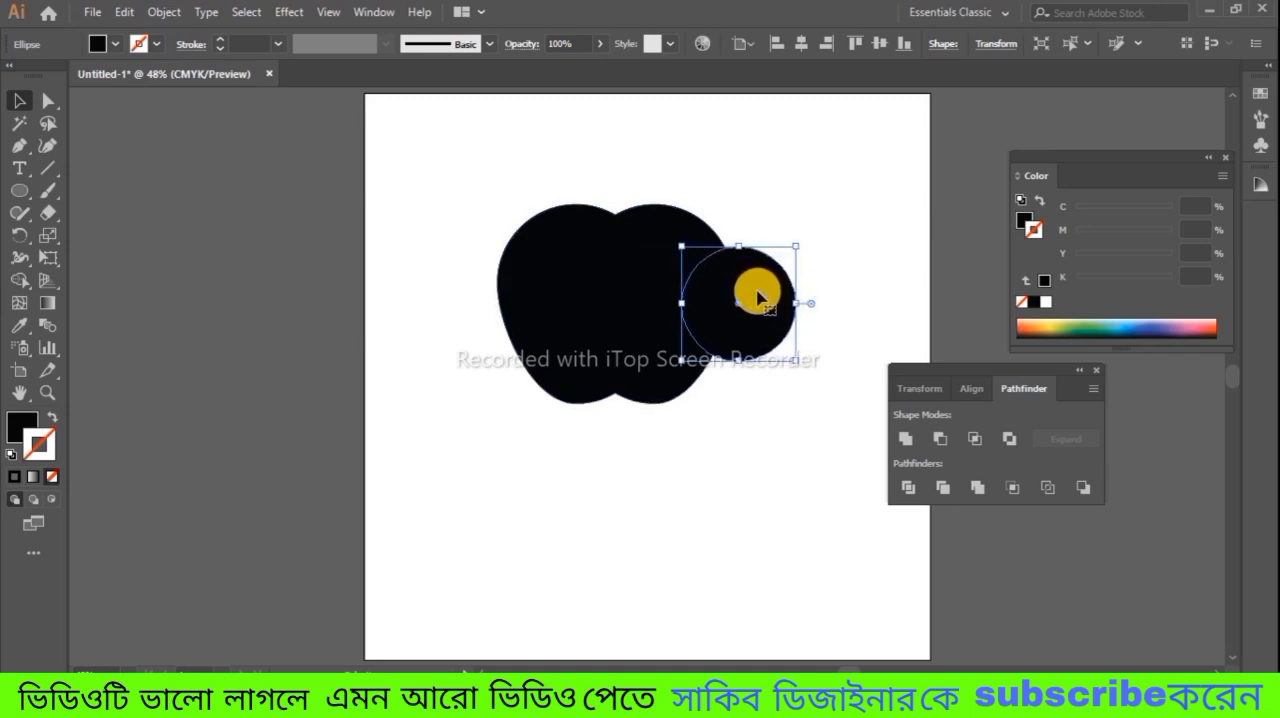
Step: Cut the small circle out of the apple body with the Shape Builder tool to form the bite
drag(498, 188, 752, 398)
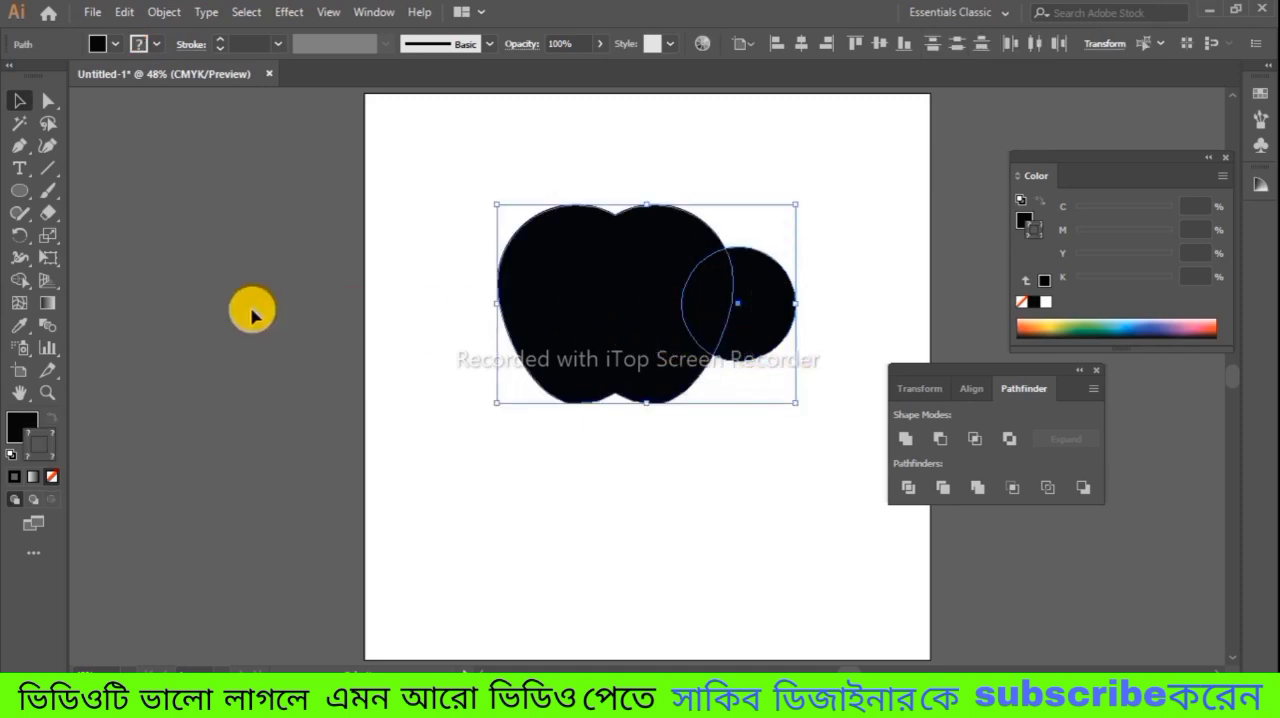
click(20, 281)
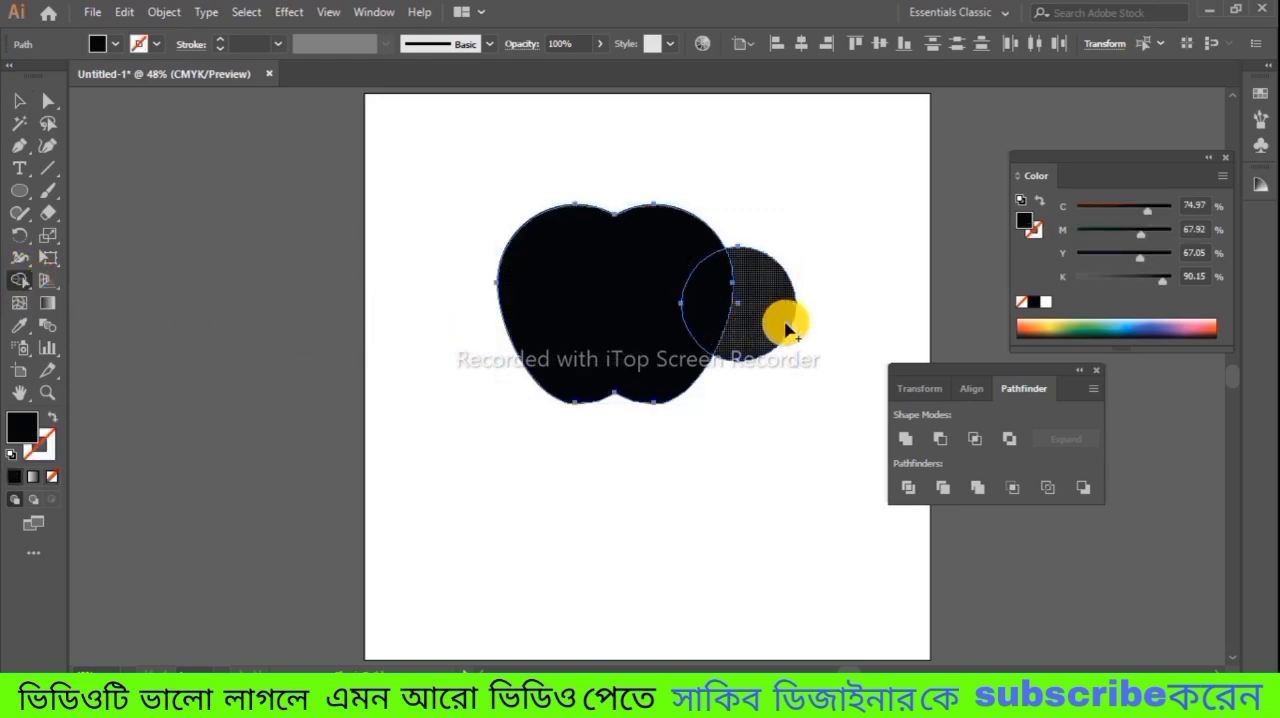
drag(828, 321, 720, 303)
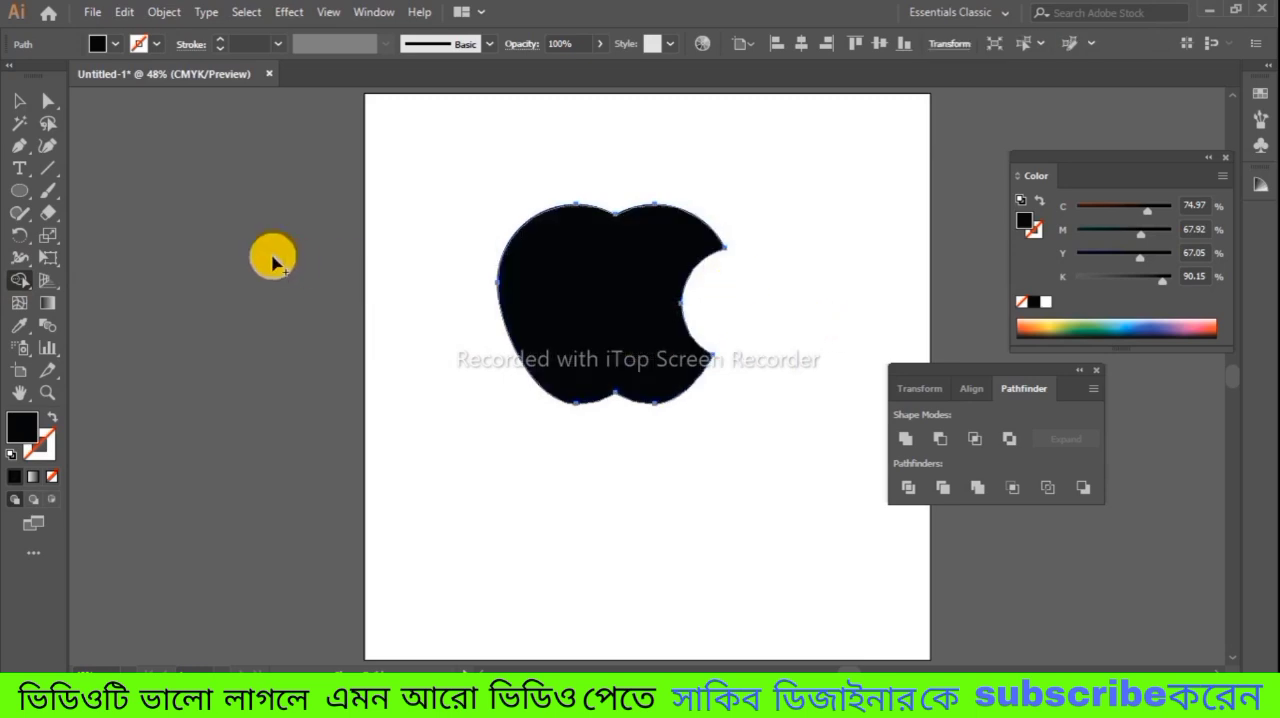
Step: Draw a black circle about 139 px wide below the apple body and place a copy overlapping its right half
click(19, 101)
click(586, 372)
click(783, 392)
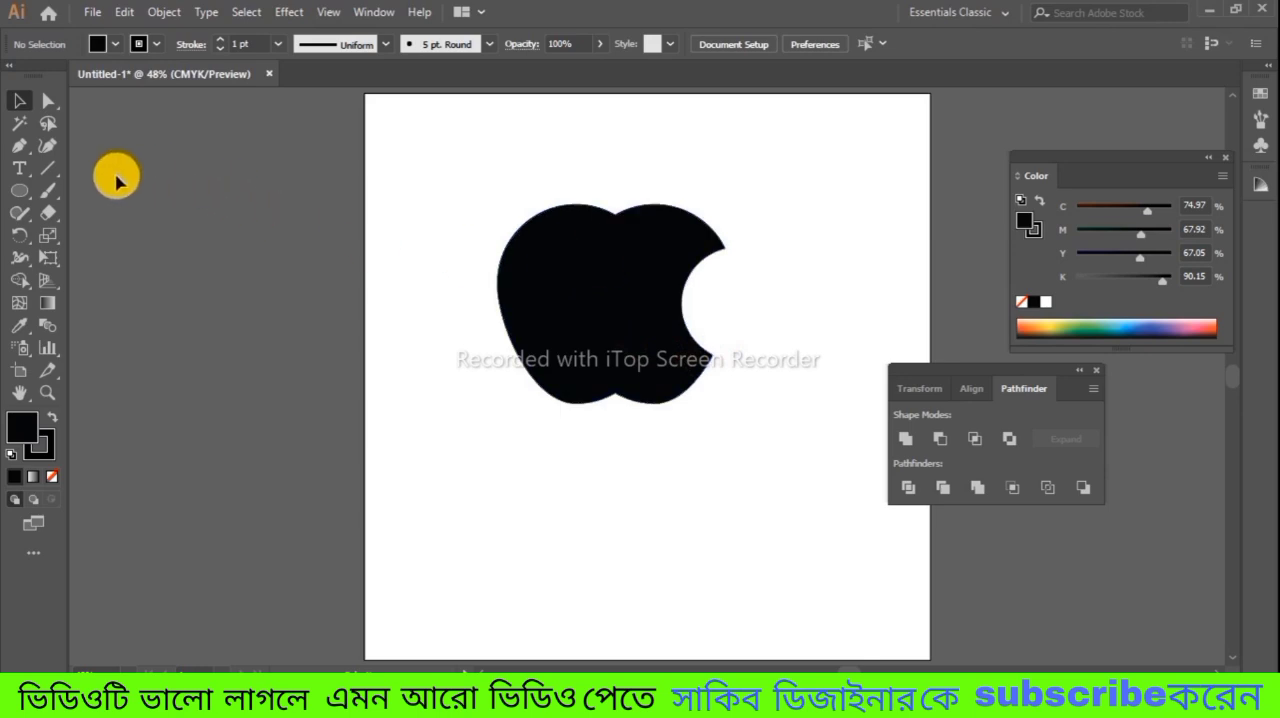
click(20, 190)
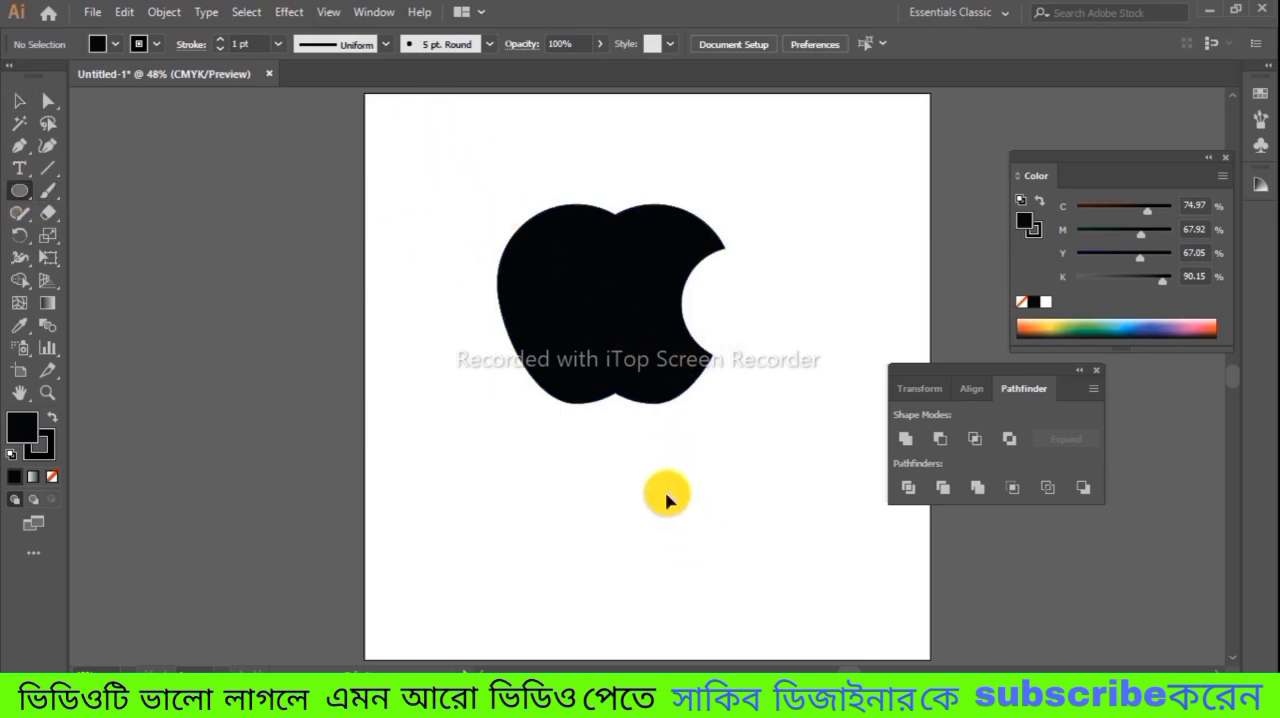
drag(666, 493, 681, 531)
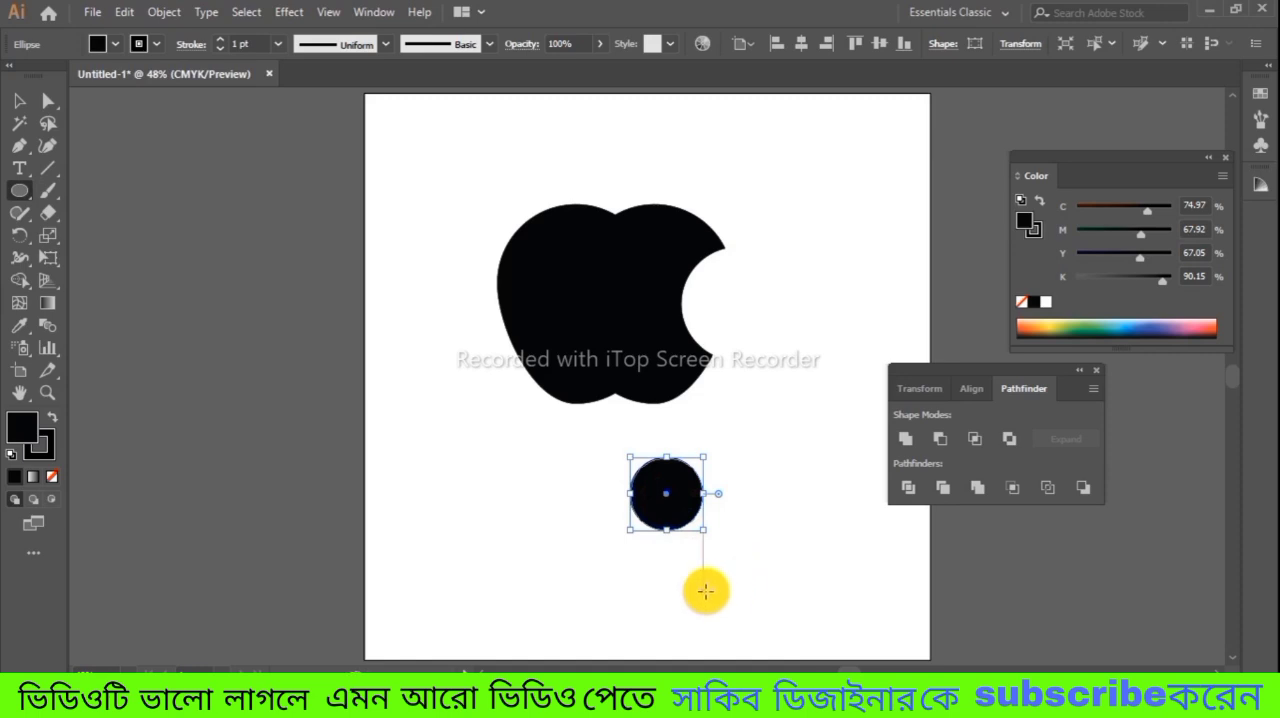
click(18, 102)
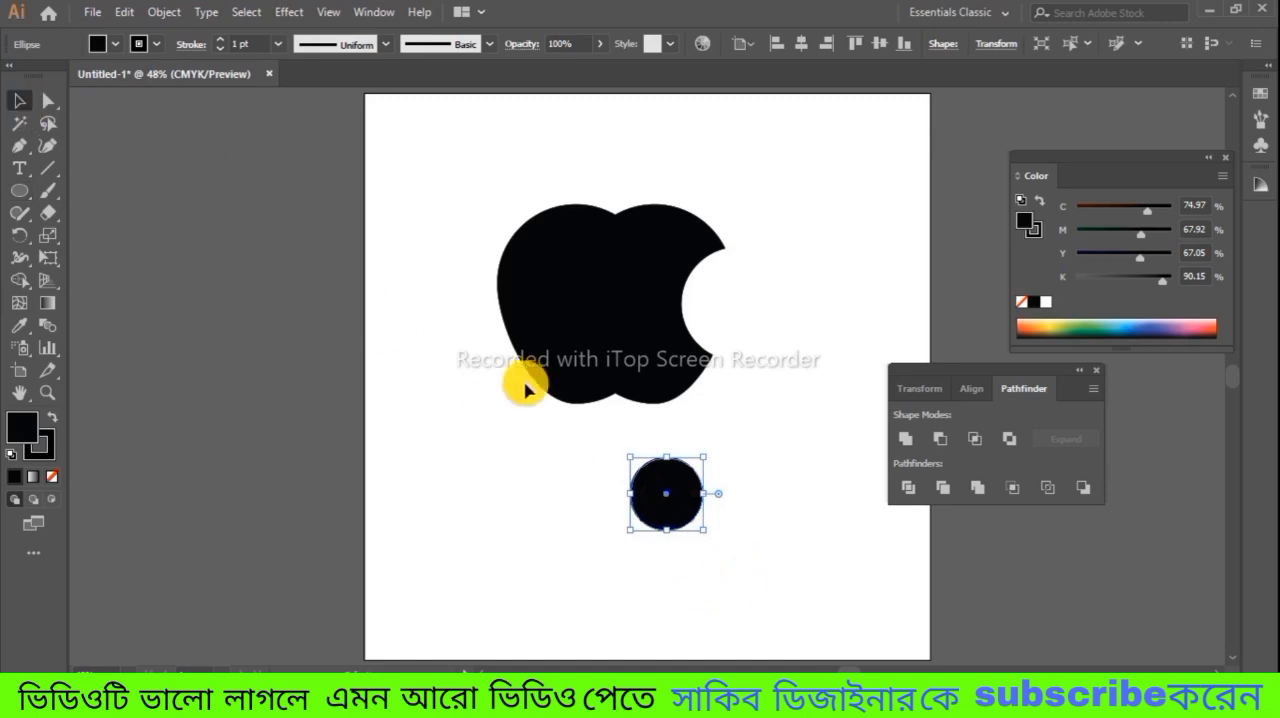
drag(677, 510, 711, 506)
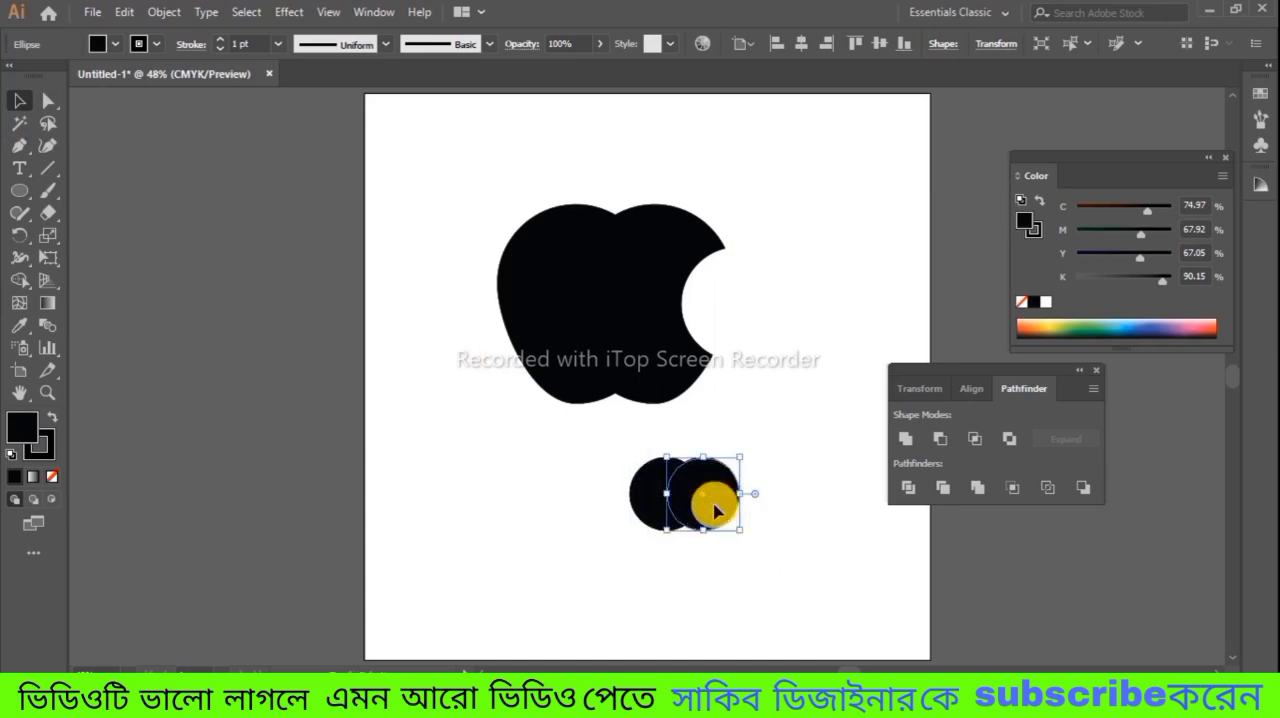
Step: Reduce the two small circles to their overlap with Pathfinder Intersect and stretch the resulting leaf slightly taller
drag(633, 457, 737, 529)
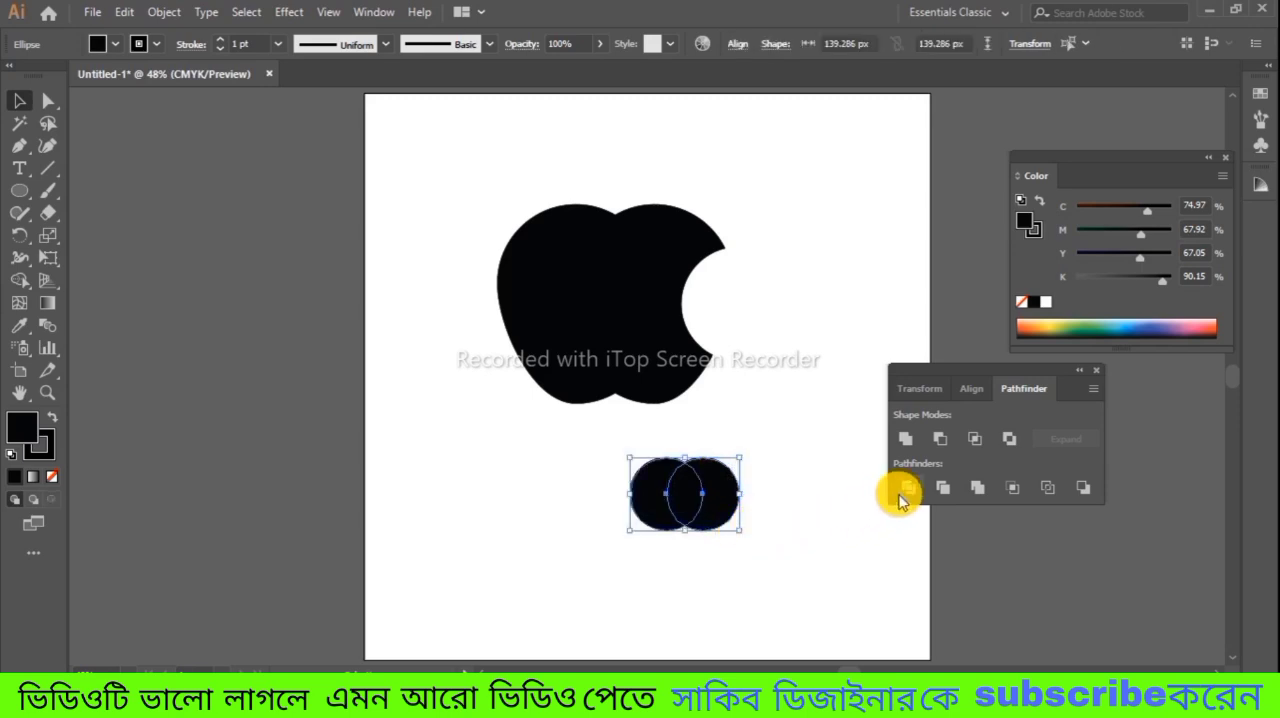
click(975, 440)
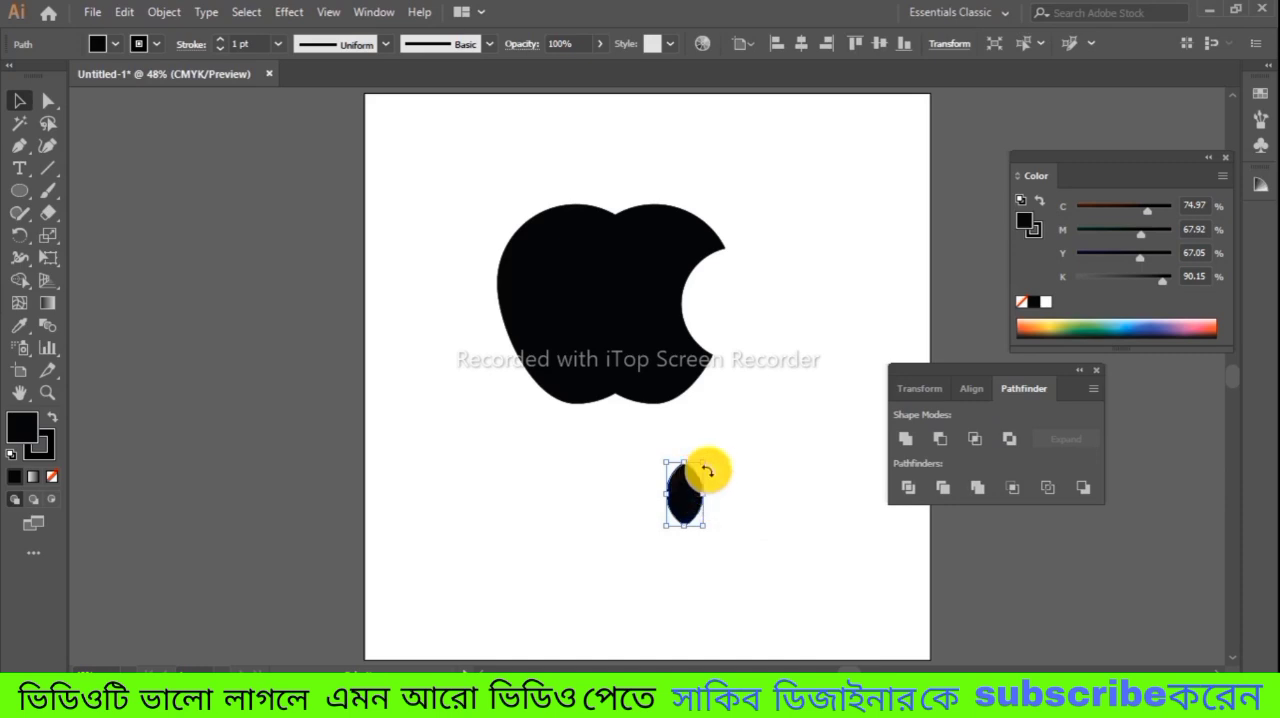
drag(686, 522, 685, 537)
Step: Move the leaf above the apple body's top notch and rotate it clockwise so it leans right
drag(678, 490, 613, 176)
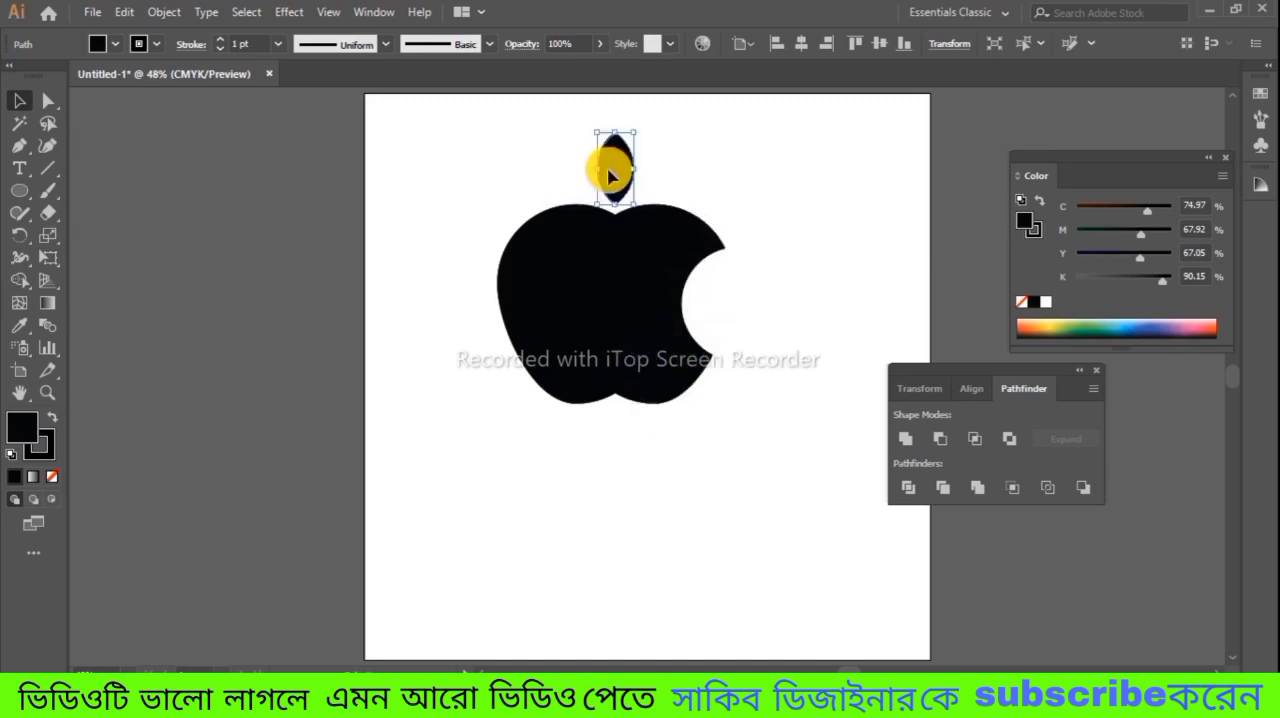
drag(641, 125, 631, 158)
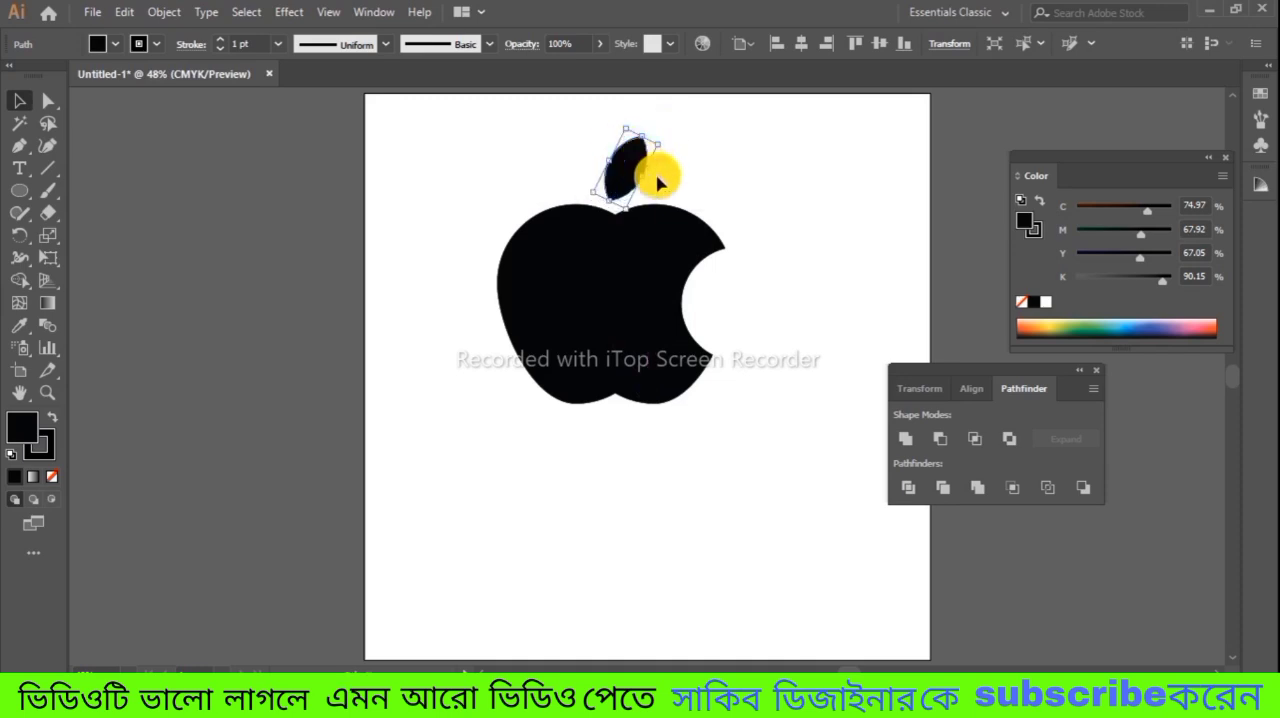
click(640, 250)
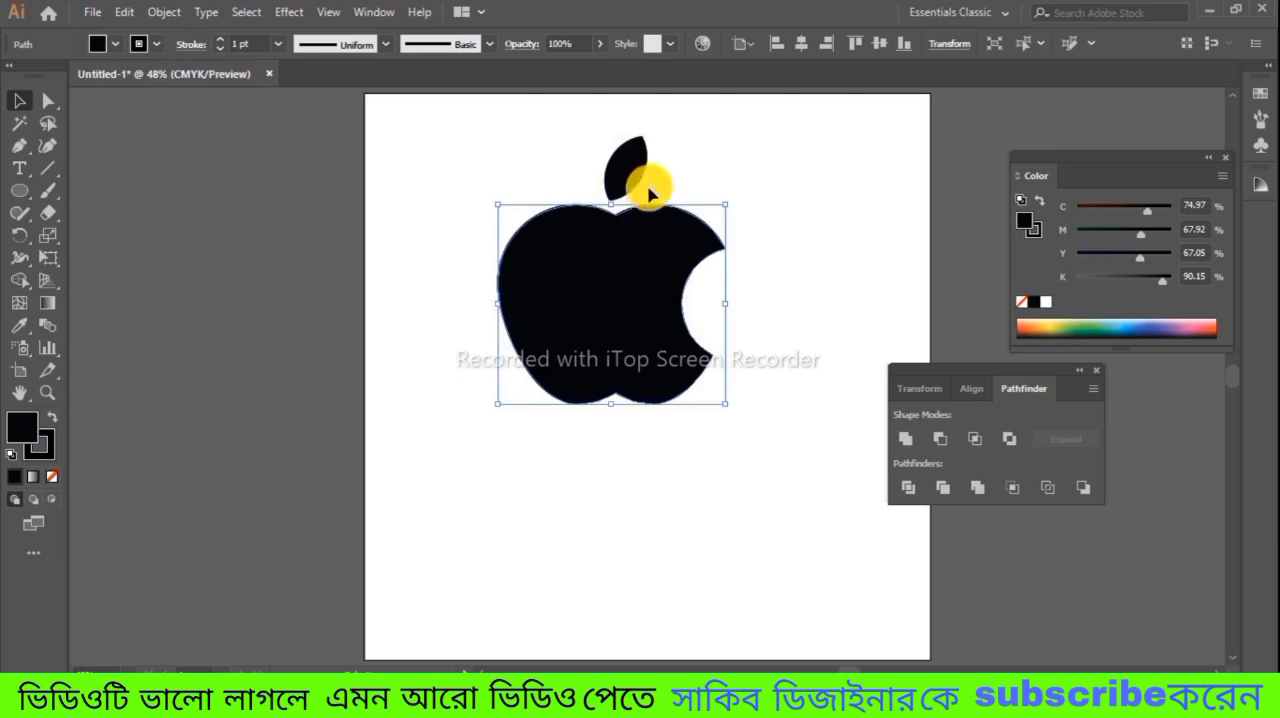
click(628, 168)
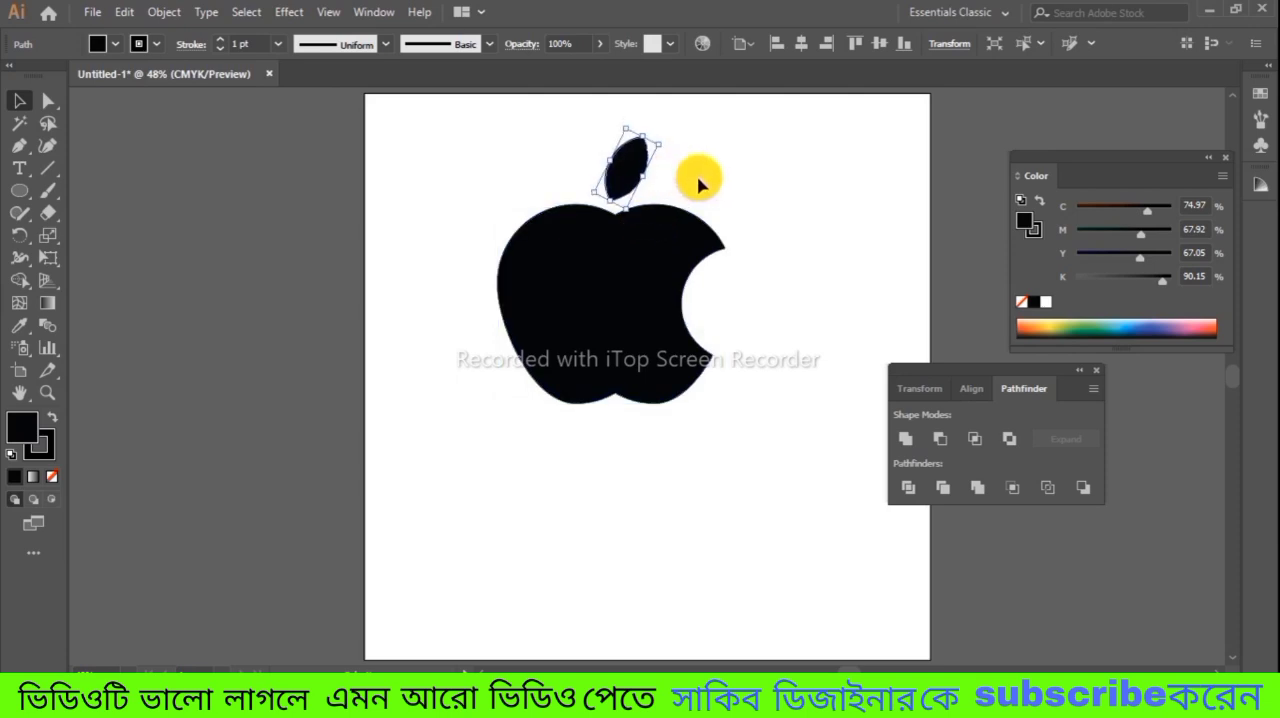
click(698, 183)
Step: Group the leaf and the apple body into one object
drag(527, 140, 717, 365)
right_click(643, 287)
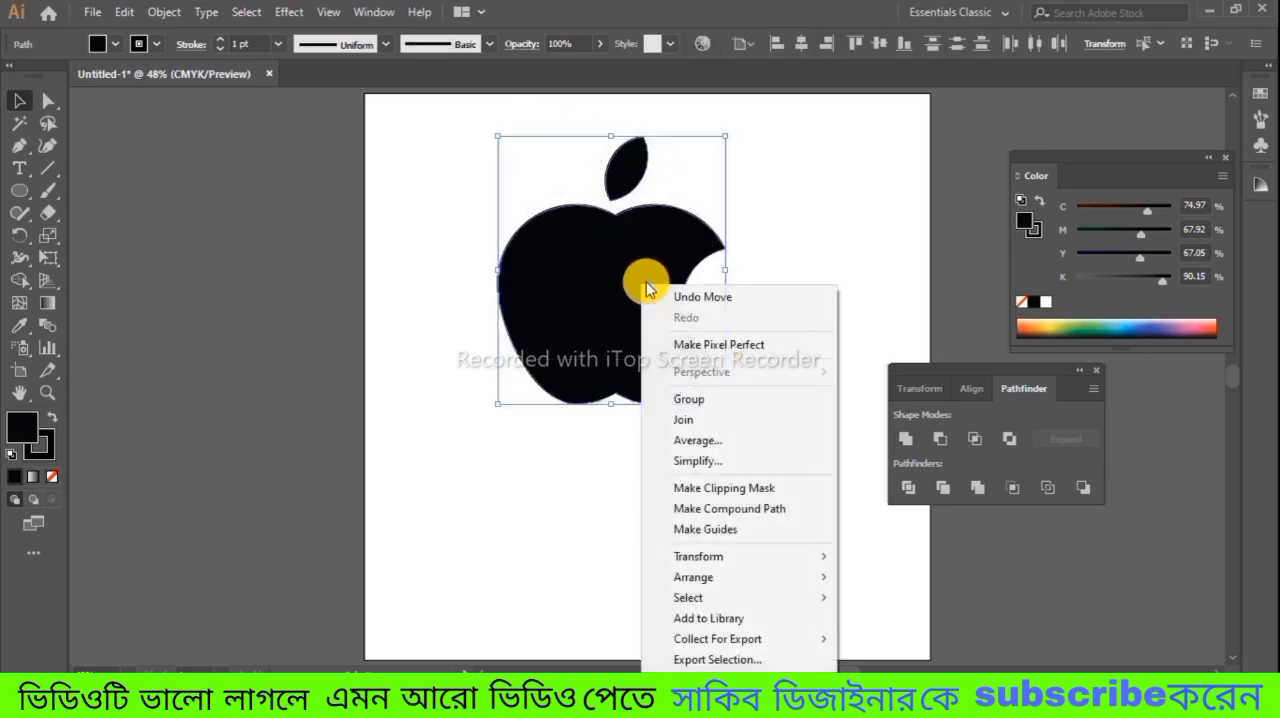
click(727, 400)
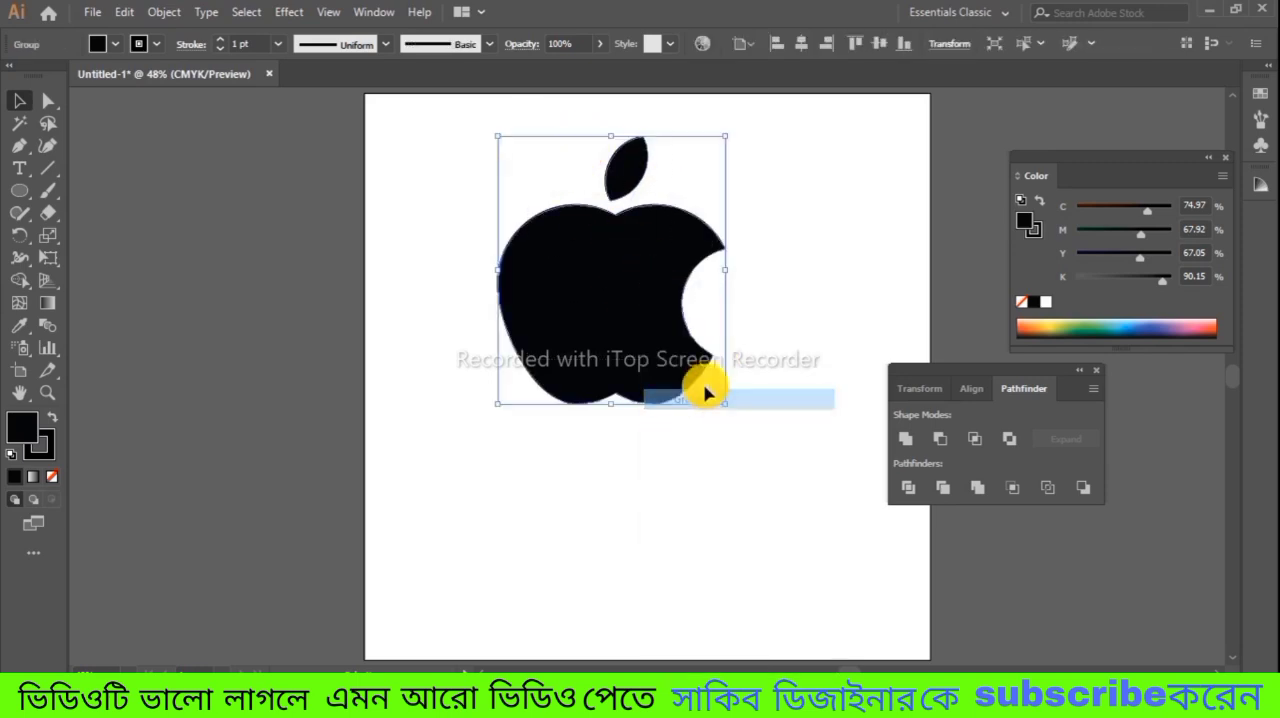
Step: Enlarge the grouped logo proportionally and reposition it around the horizontal middle of the artboard, slightly above centre
drag(604, 300, 624, 384)
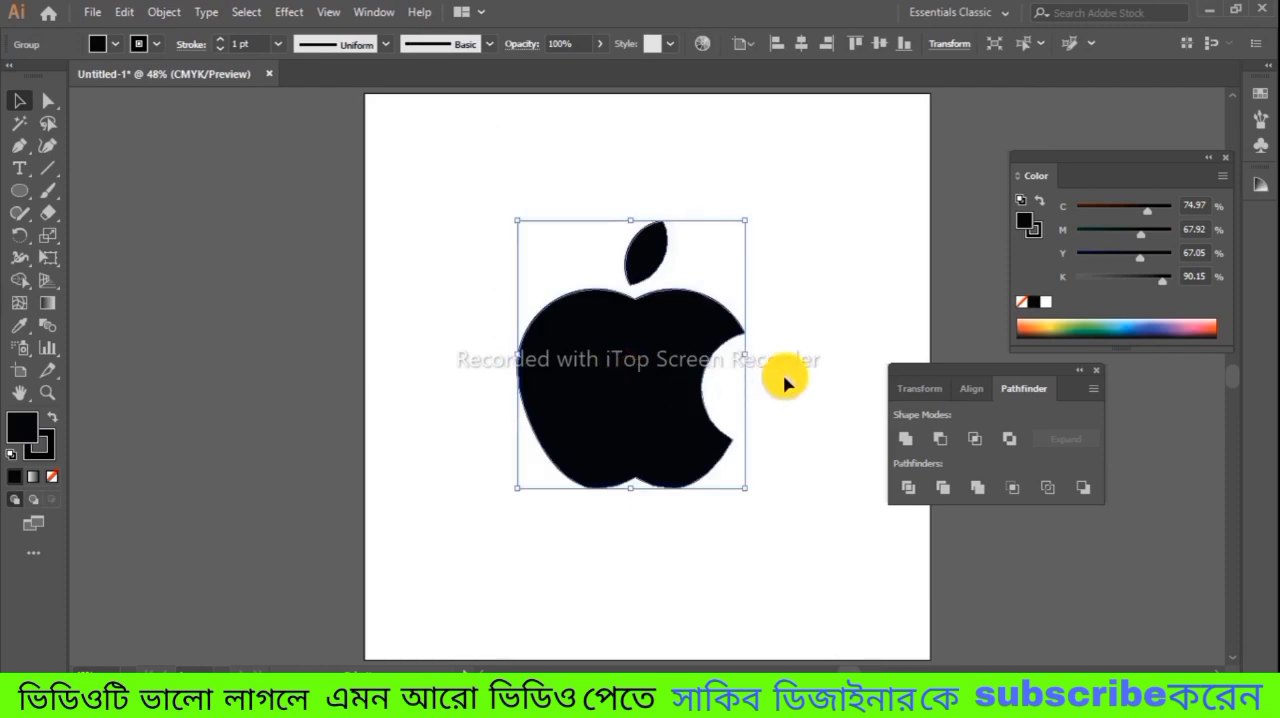
drag(745, 221, 774, 188)
drag(688, 340, 701, 301)
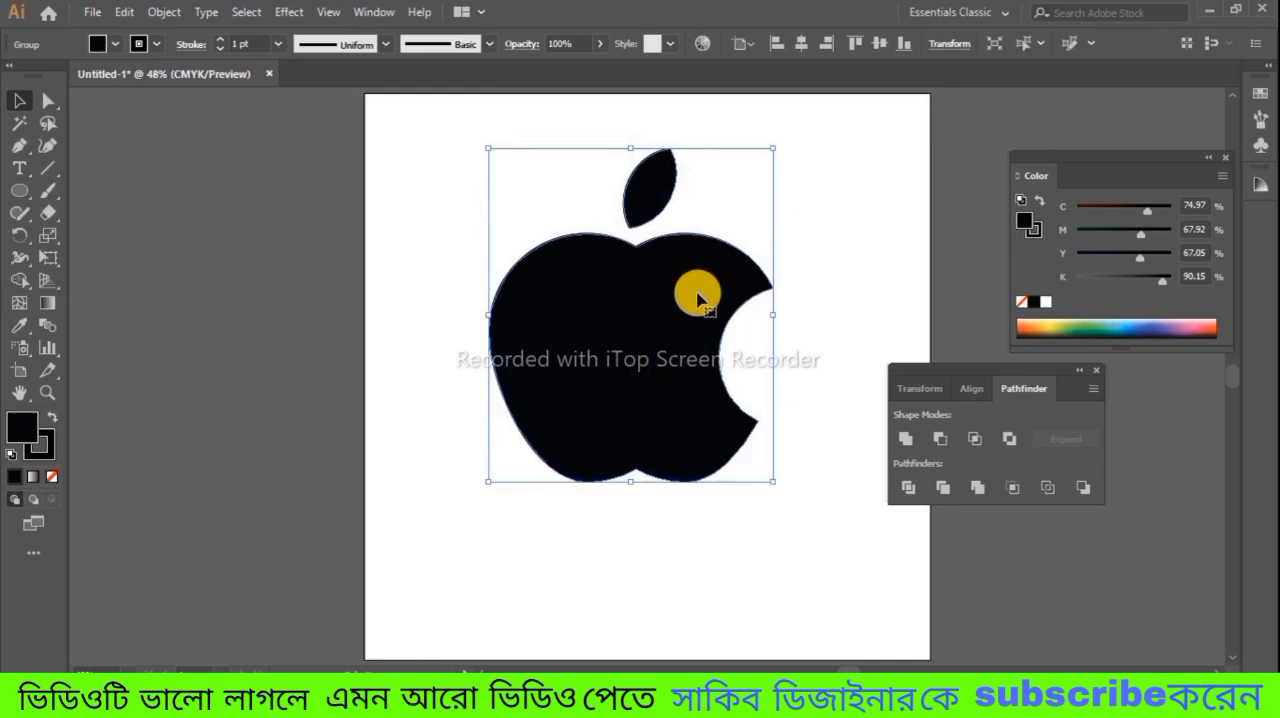
click(866, 274)
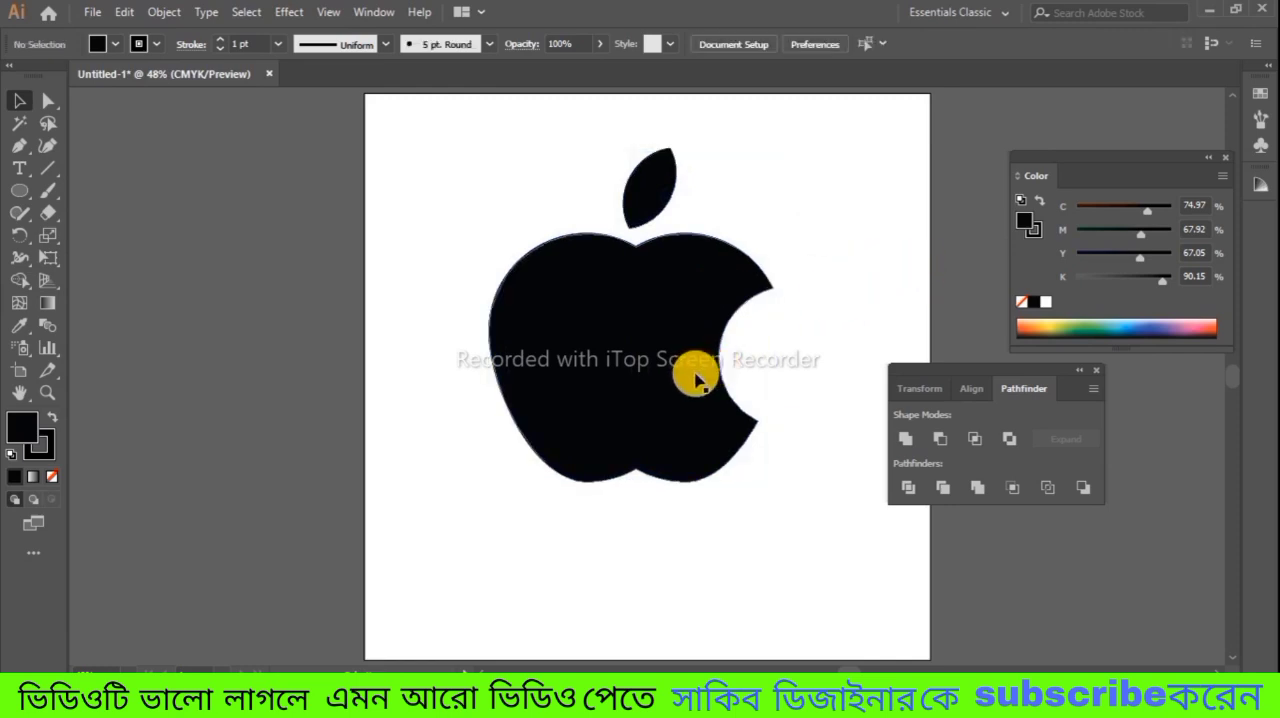